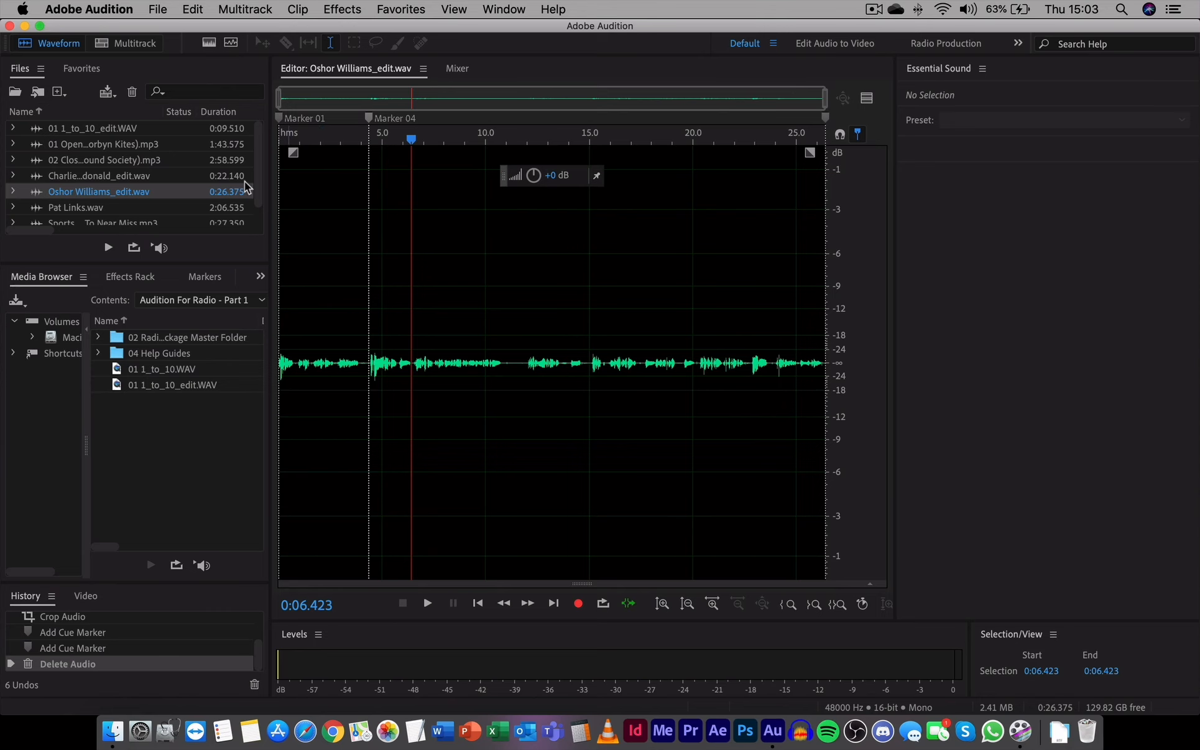
Open the New Multitrack Session dialog, cancel it, then reopen it from File > New > Multitrack Session
click(120, 47)
drag(571, 271, 542, 218)
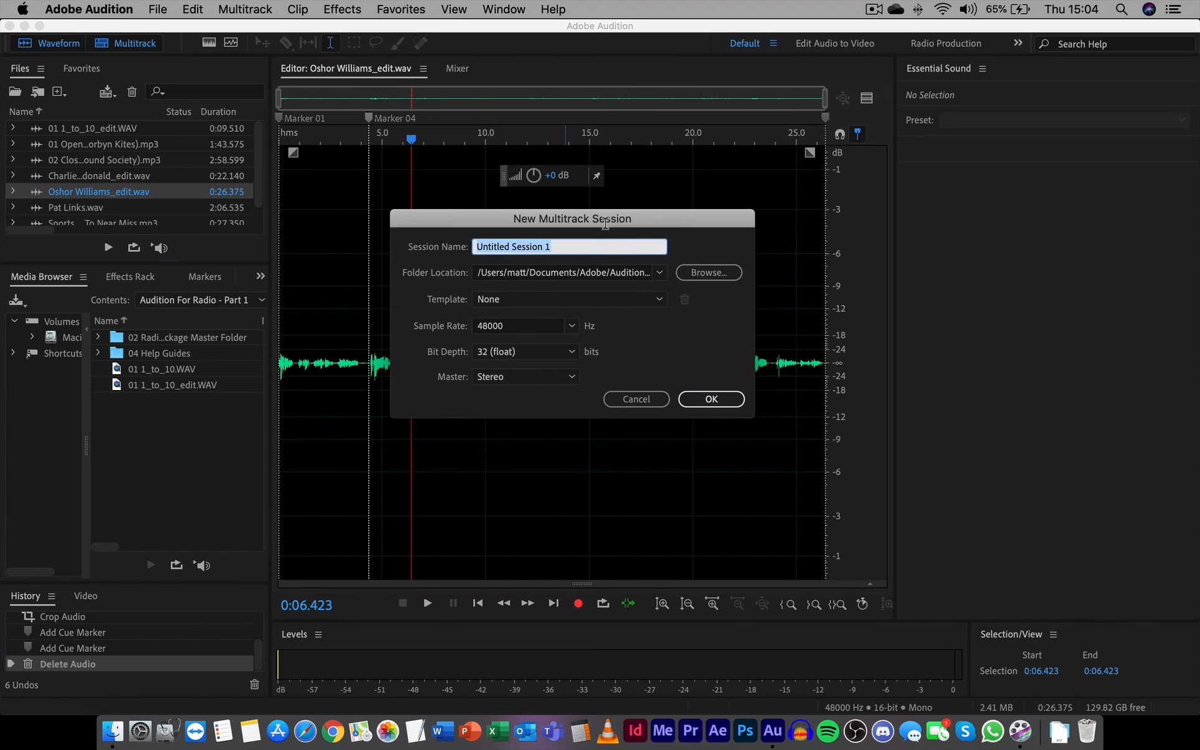
click(703, 467)
click(160, 9)
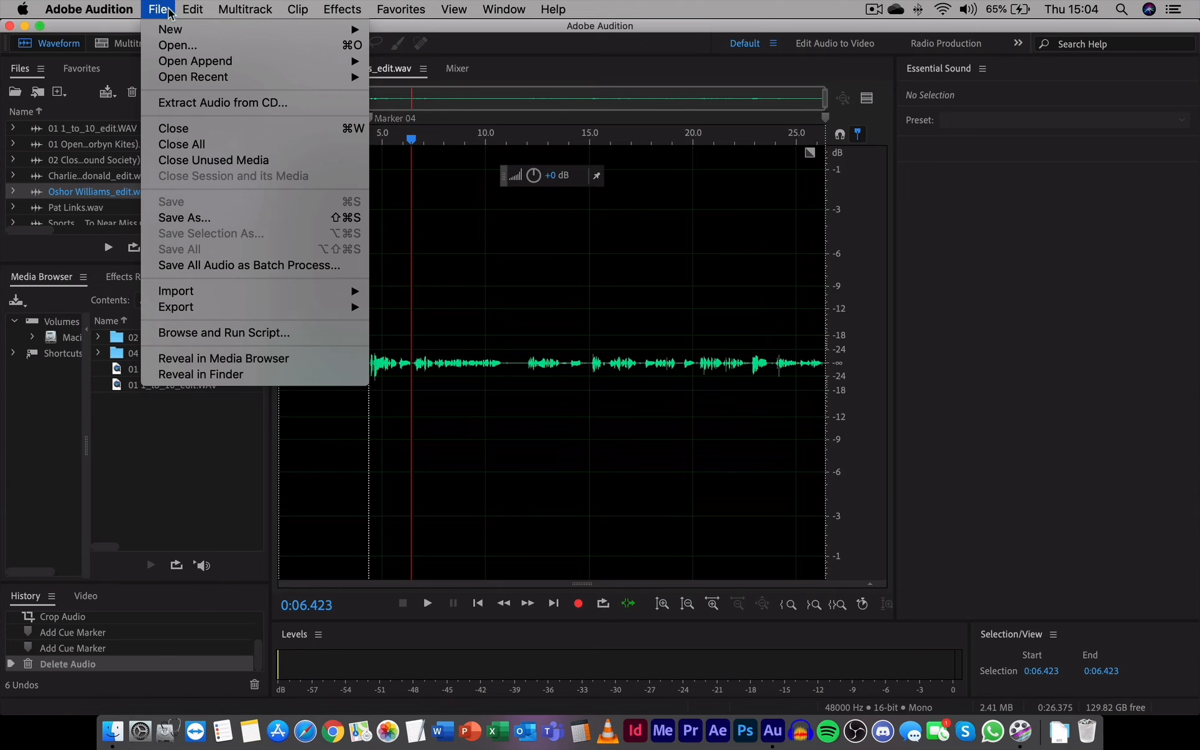
mouse_move(187, 29)
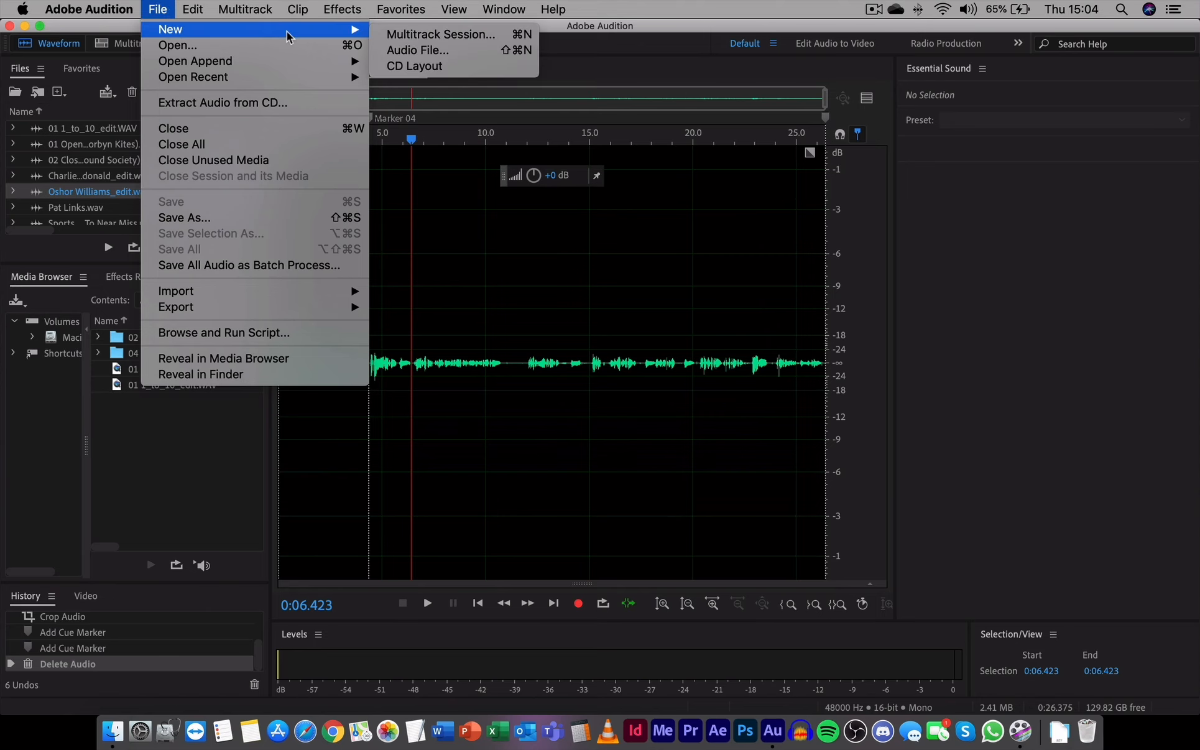
click(452, 35)
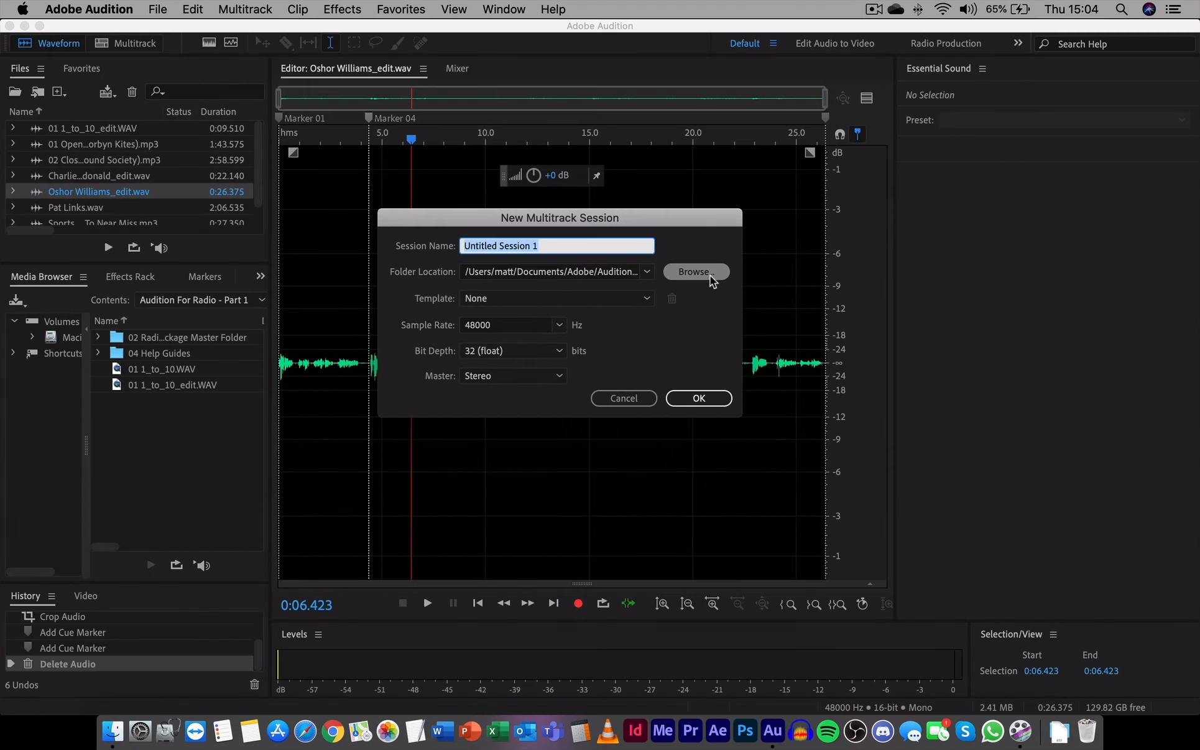
Browse to Desktop > Audition For Radio - Part 1 > 02 Radio Package Master Folder and choose it
click(857, 243)
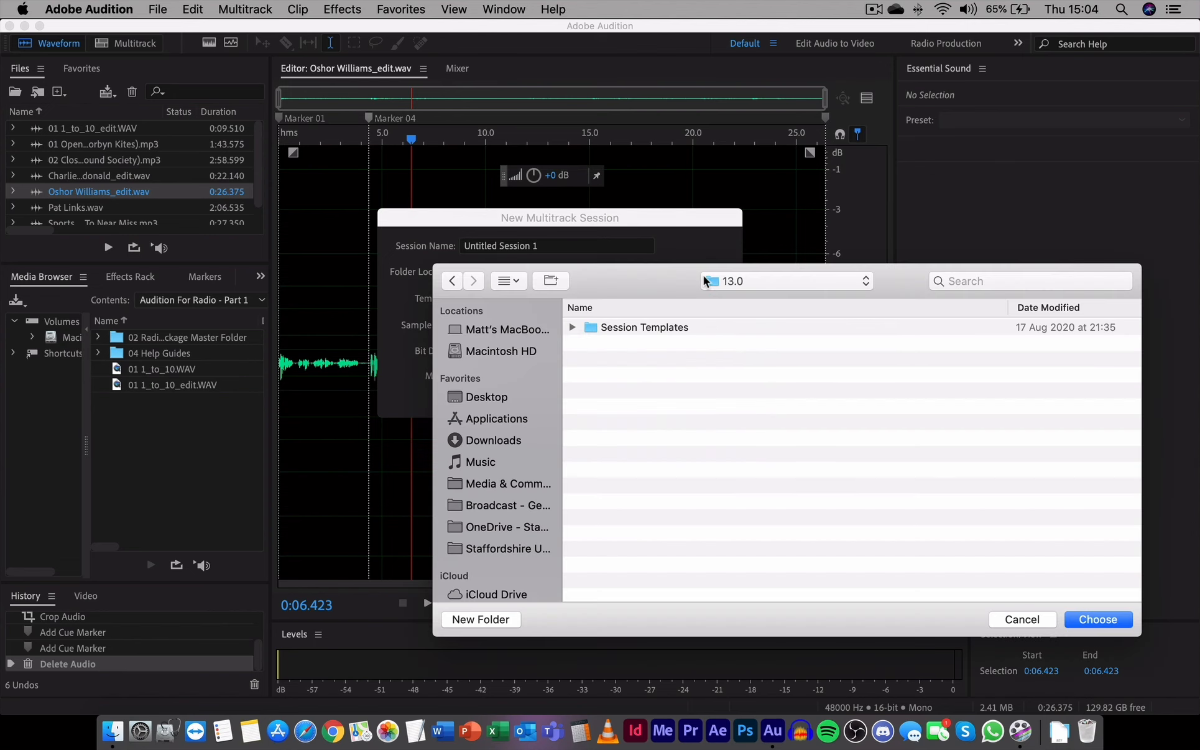
drag(652, 229, 429, 208)
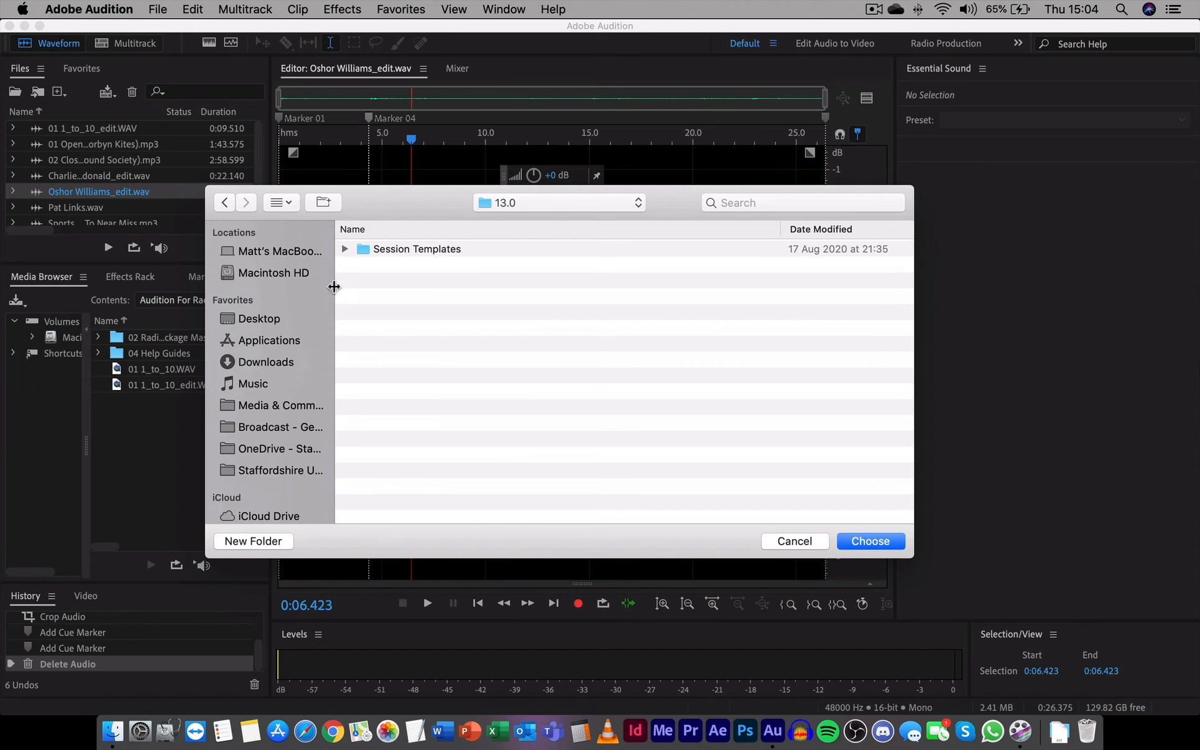
click(258, 320)
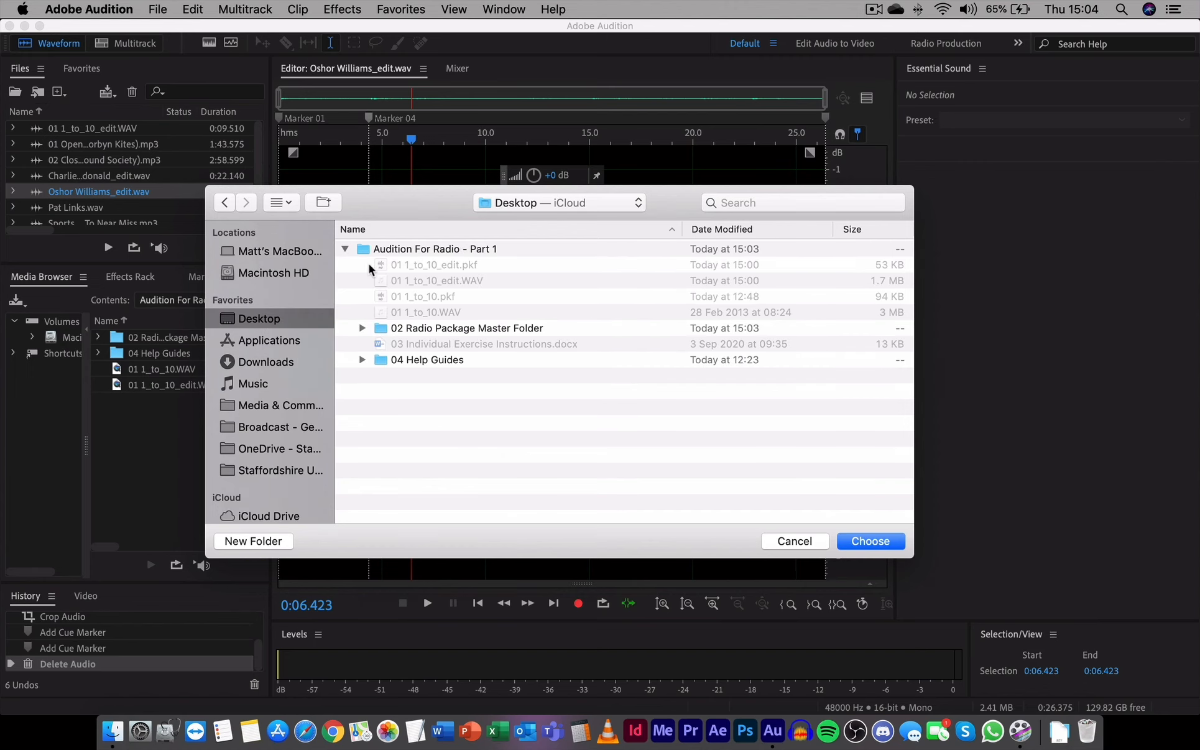
double_click(420, 251)
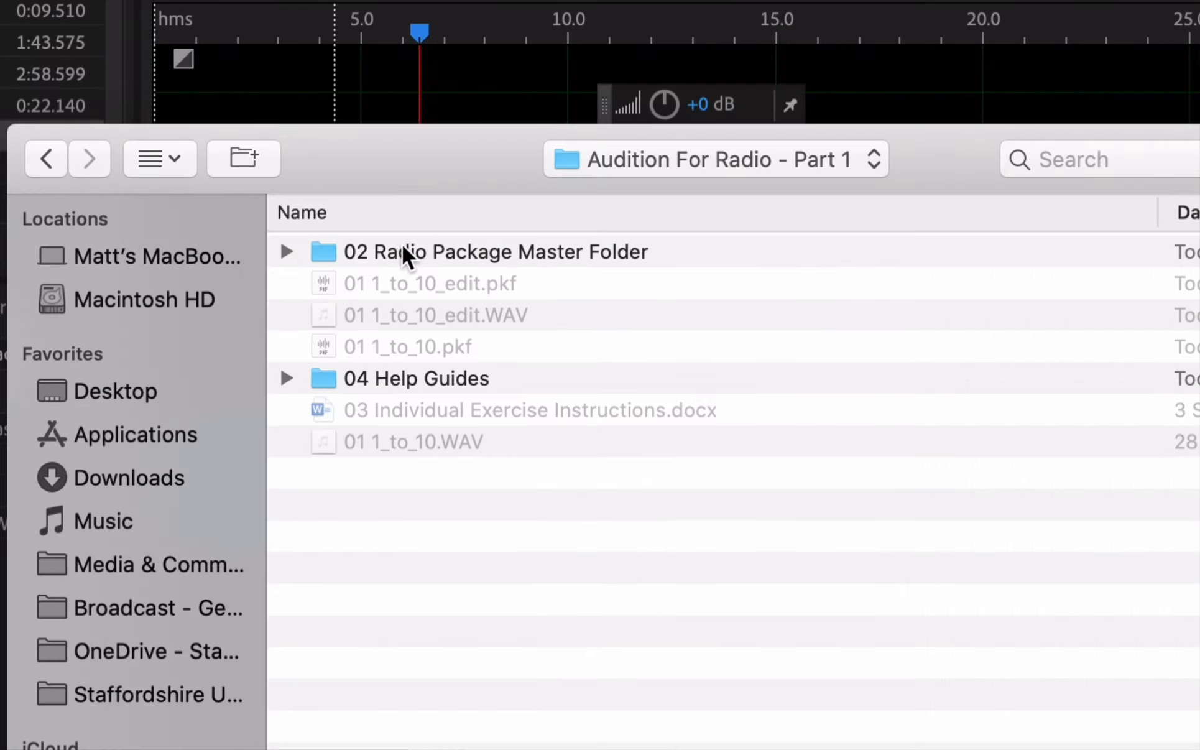
double_click(470, 251)
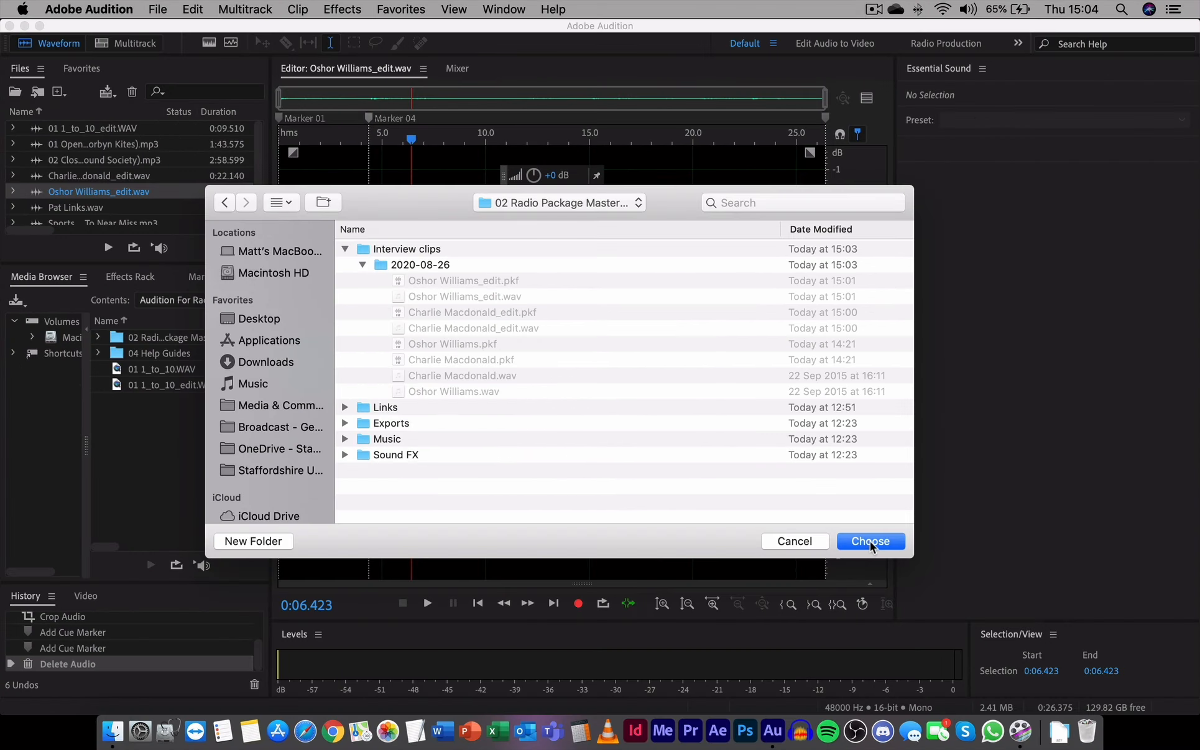
click(870, 541)
Pick the 02 Radio Package Master Folder path, name the session 'Transfer Worries', and keep Template at None
click(647, 272)
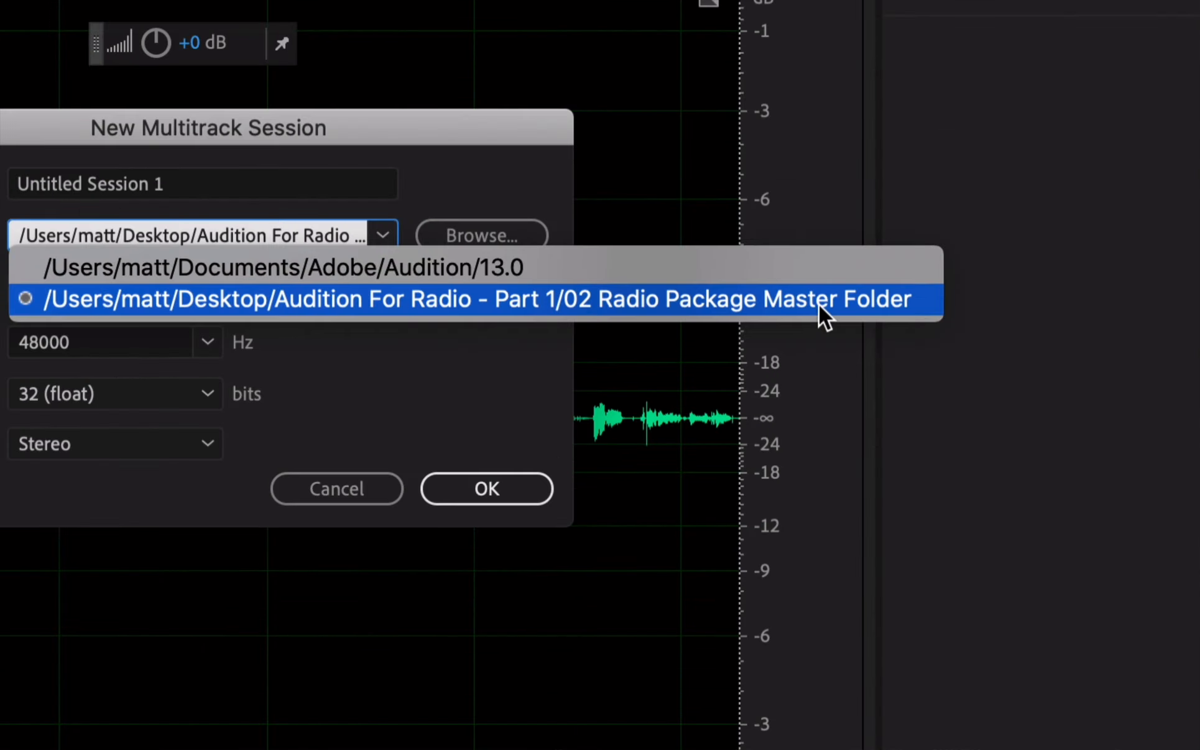
click(818, 304)
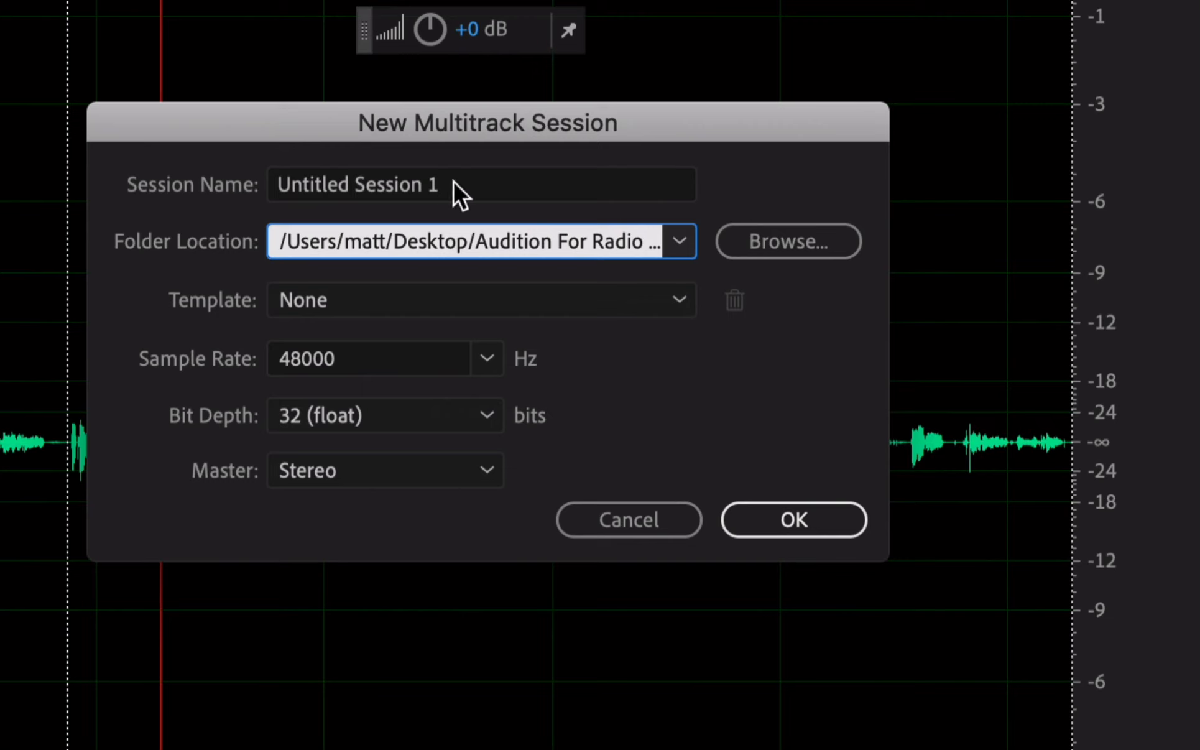
click(538, 185)
drag(539, 185, 14, 165)
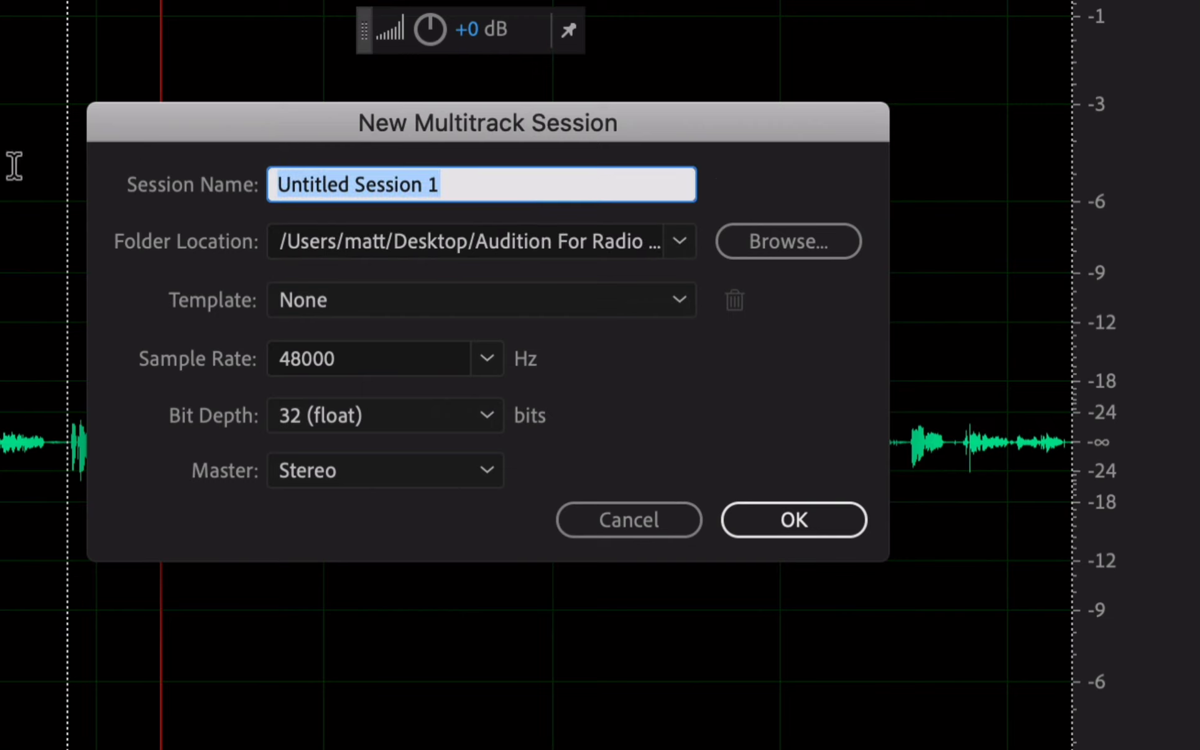
text(Trab)
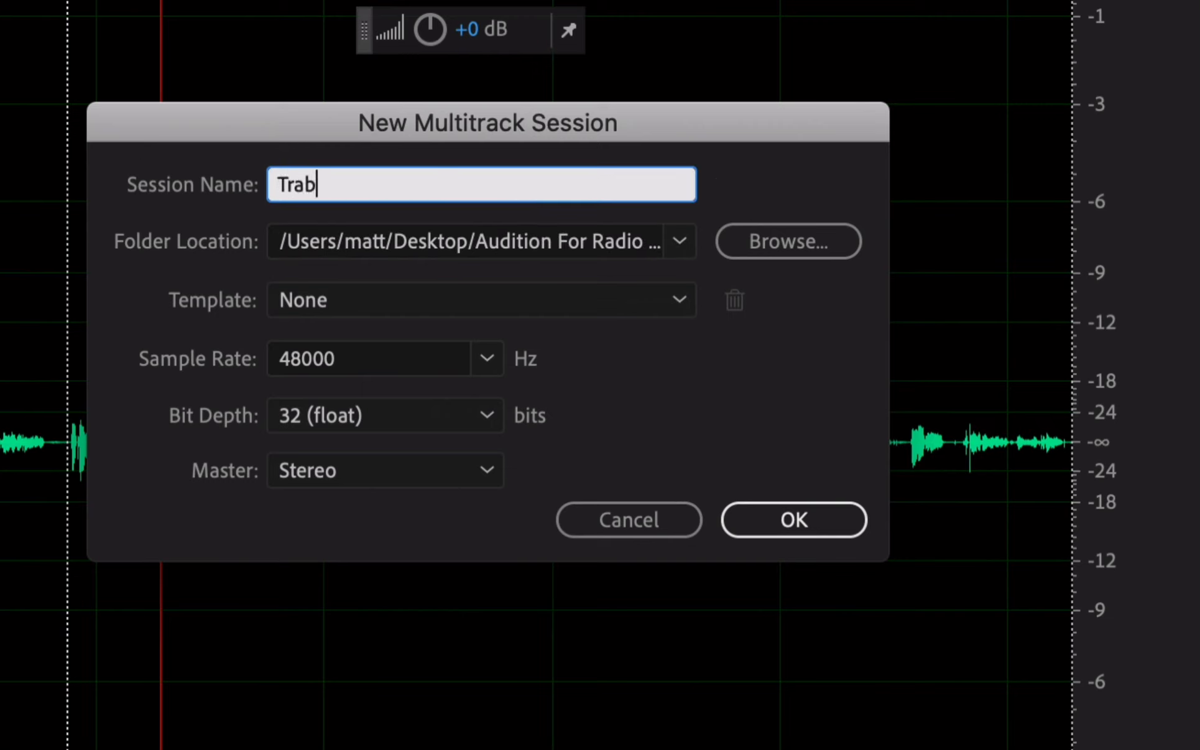
key(BackSpace)
text(nsfer Worries)
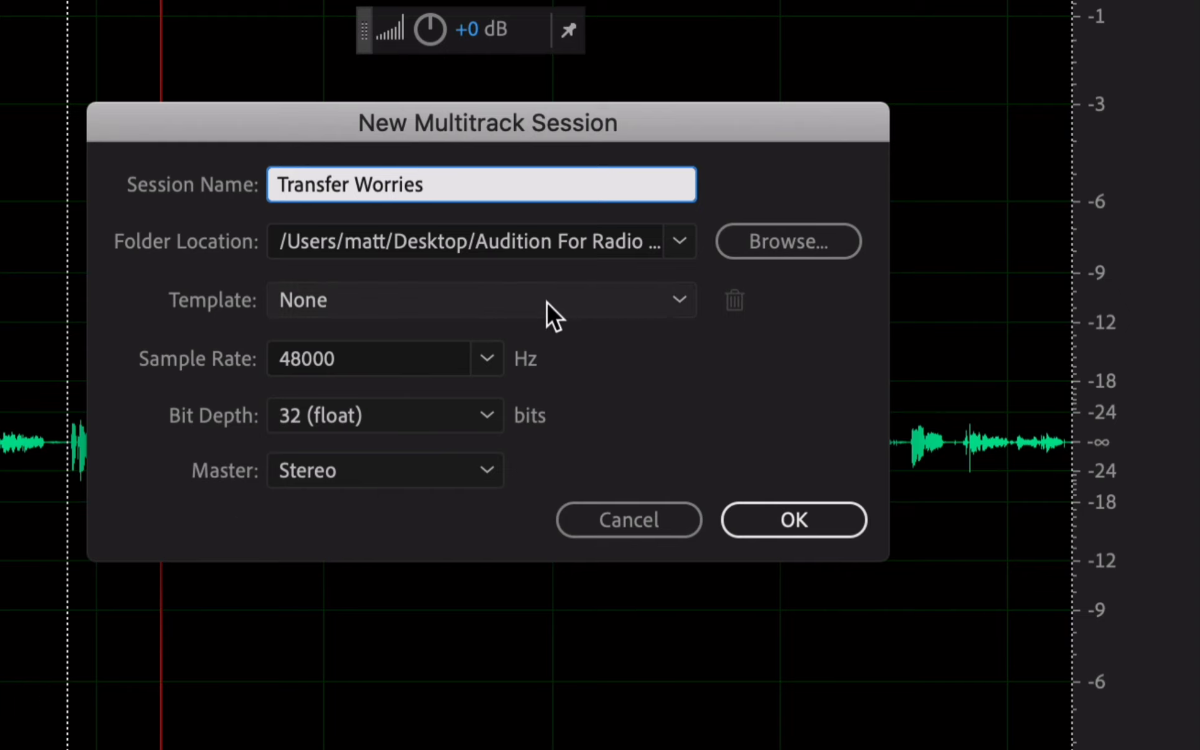
click(593, 303)
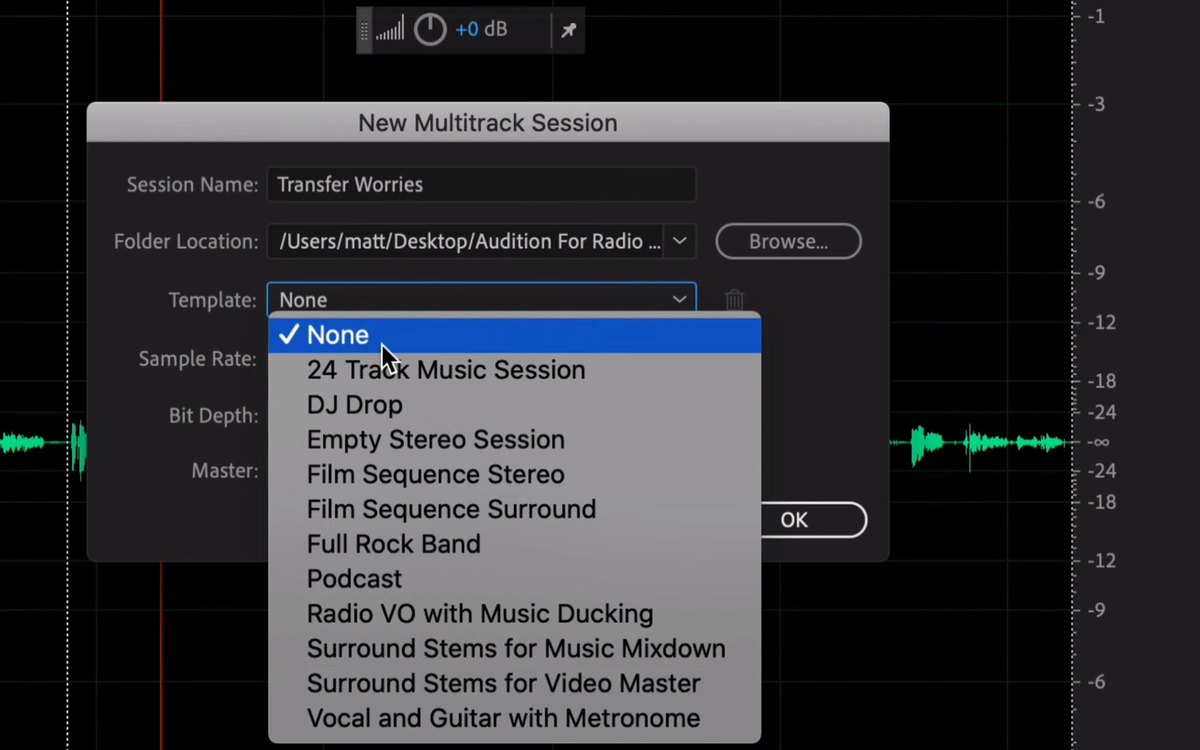
click(346, 336)
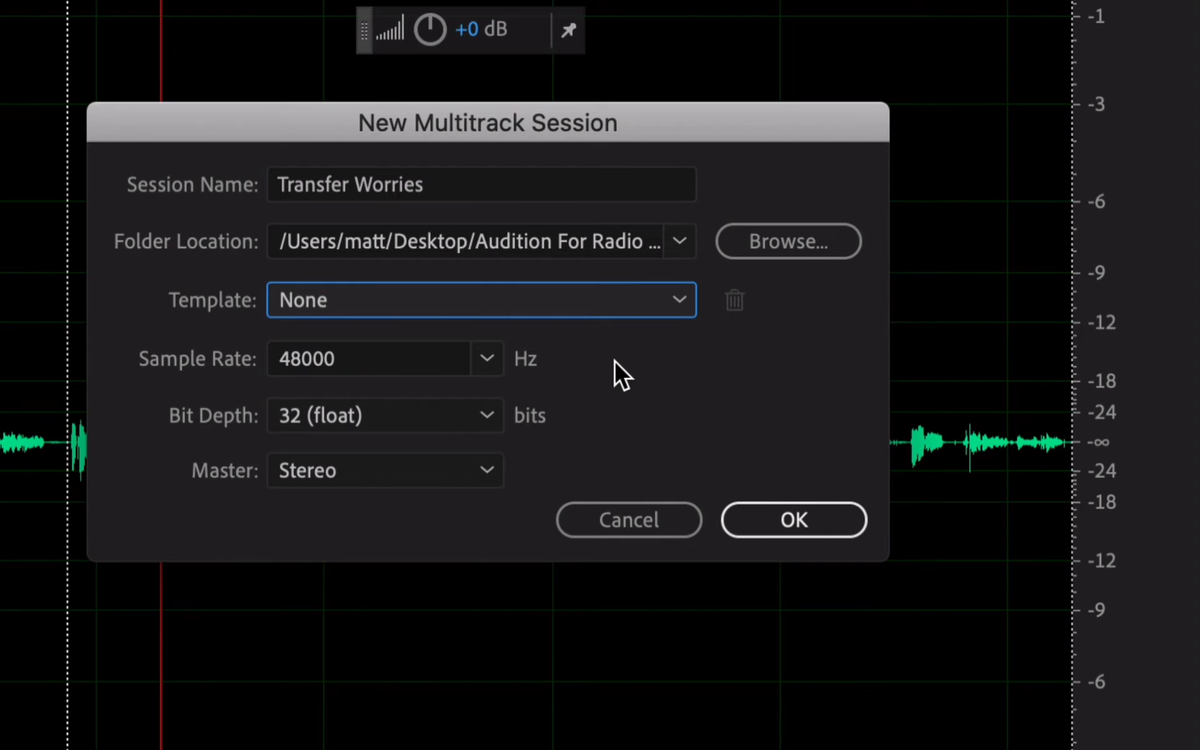
Leave the sample rate at 48000 Hz and cancel the New Multitrack Session dialog
click(488, 358)
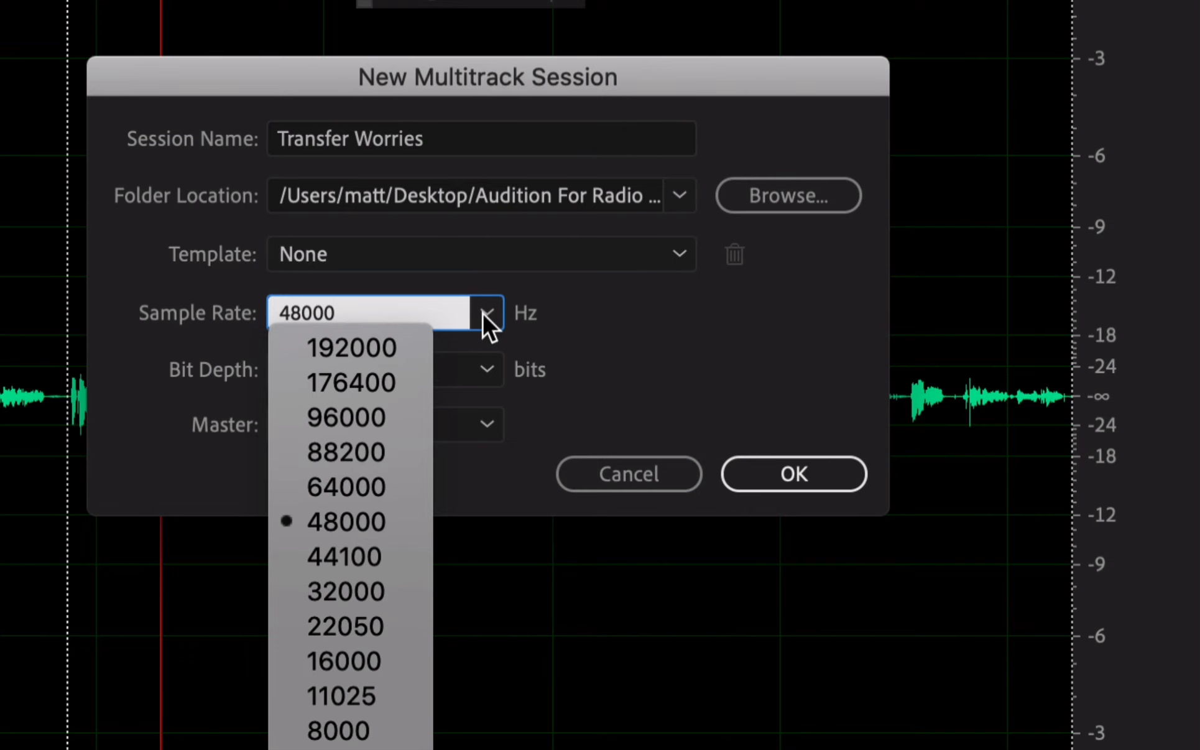
click(357, 520)
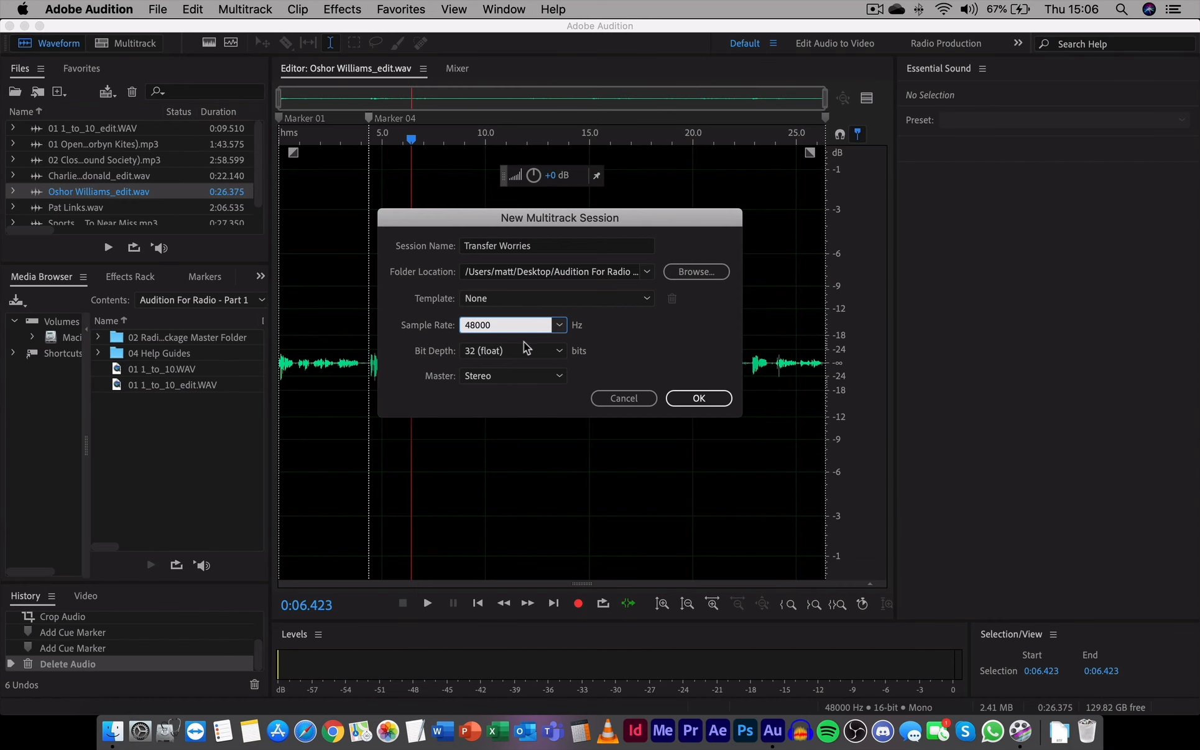
click(629, 473)
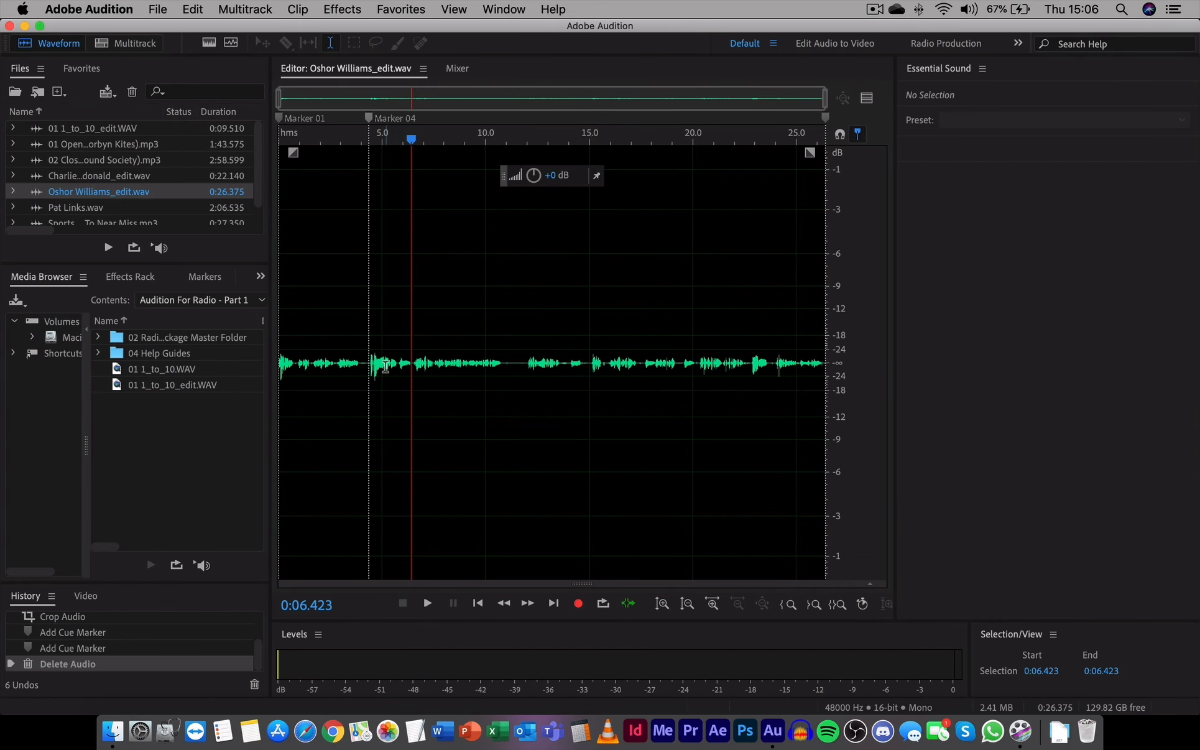
click(384, 366)
scroll(387, 362, up, 5)
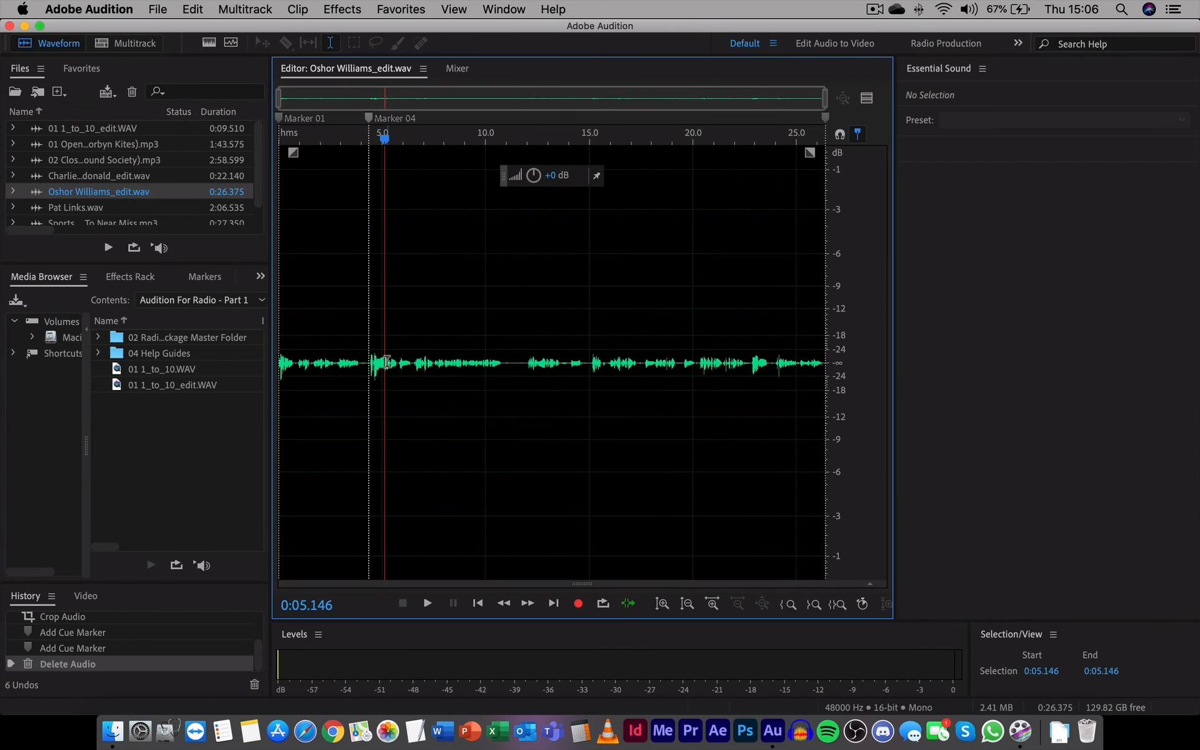
scroll(387, 361, up, 8)
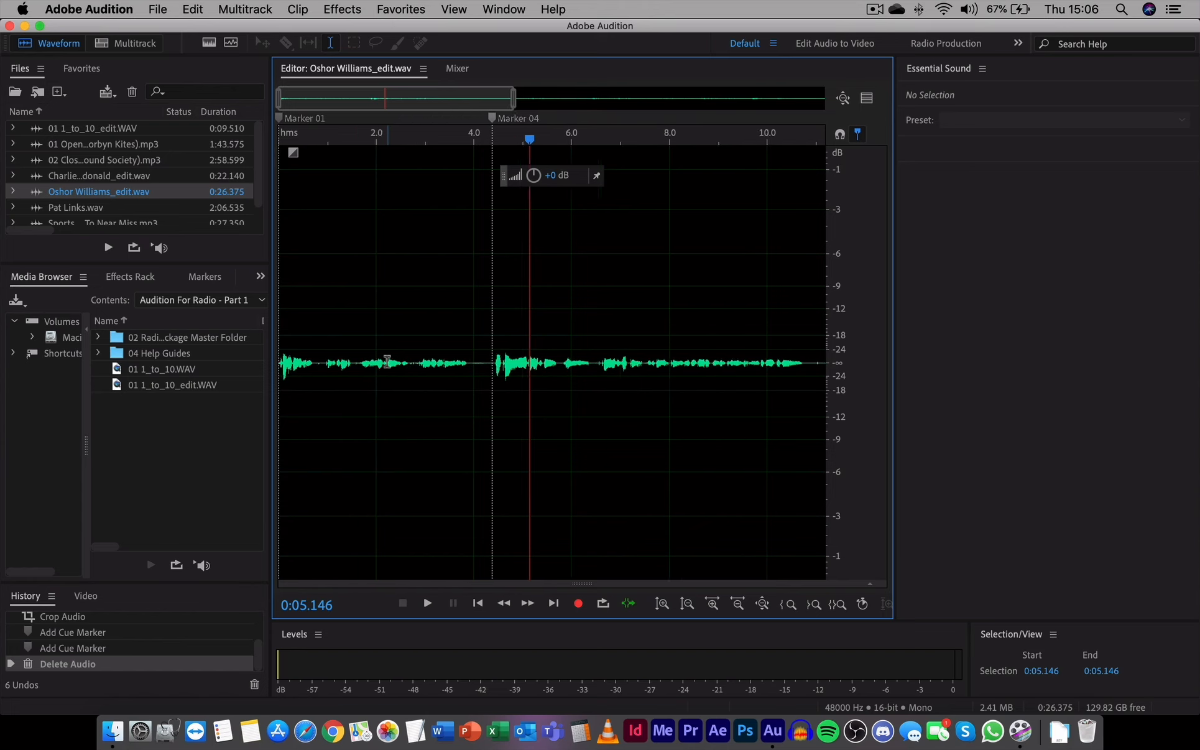
scroll(387, 361, up, 6)
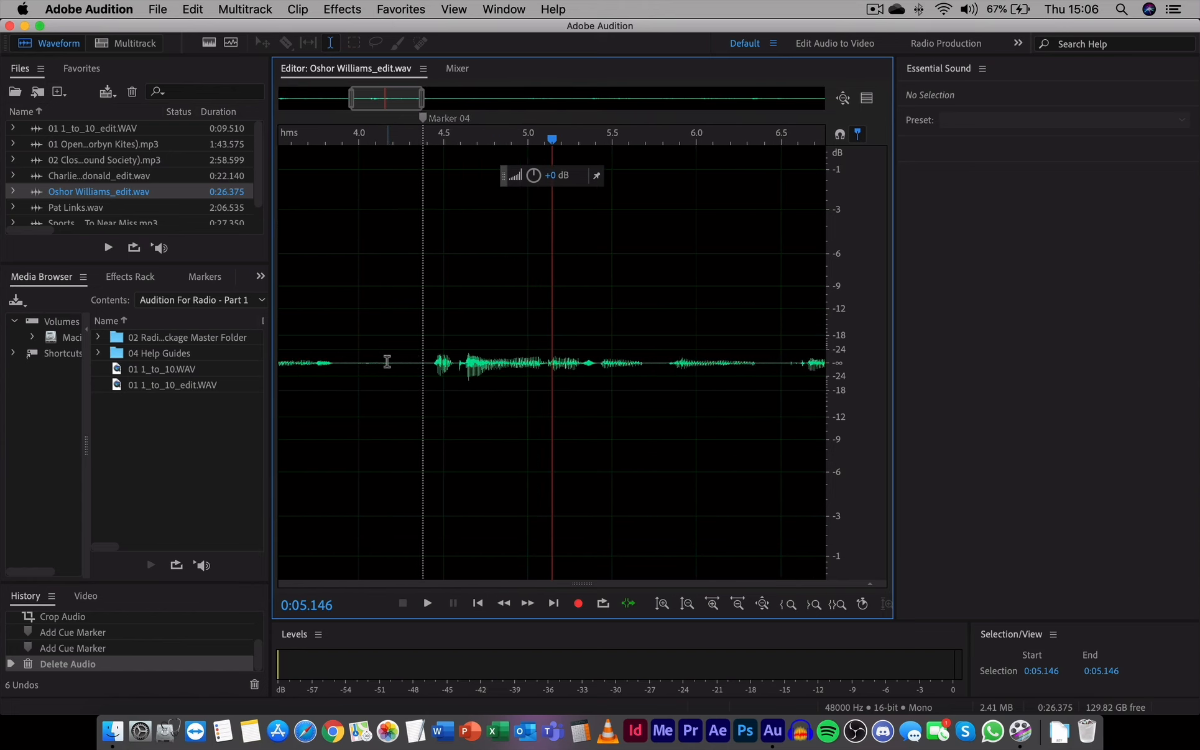
scroll(387, 361, up, 6)
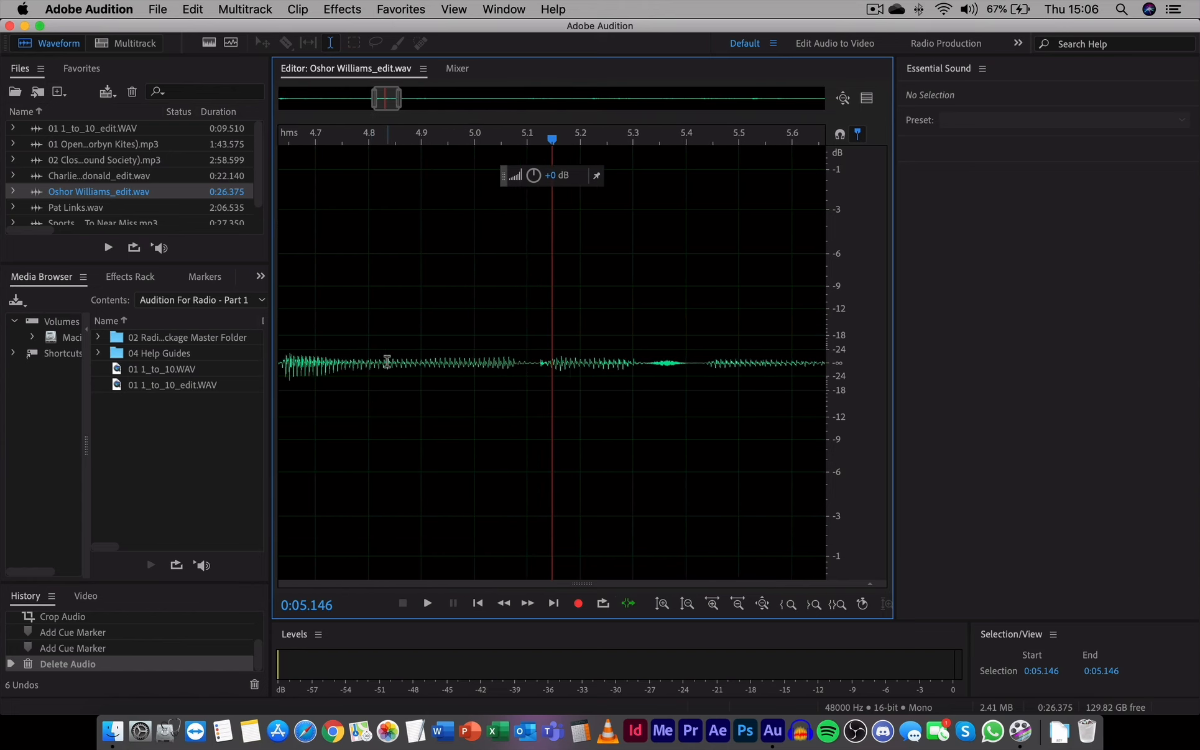
scroll(387, 361, up, 5)
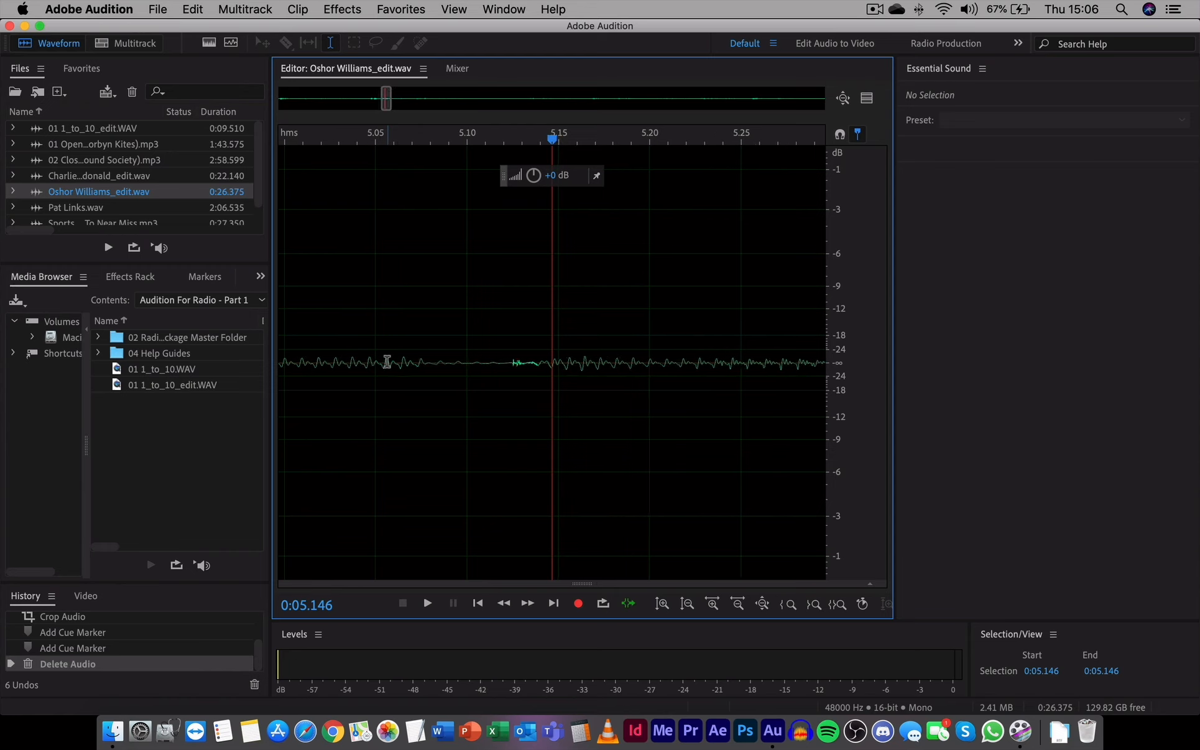
scroll(387, 361, up, 6)
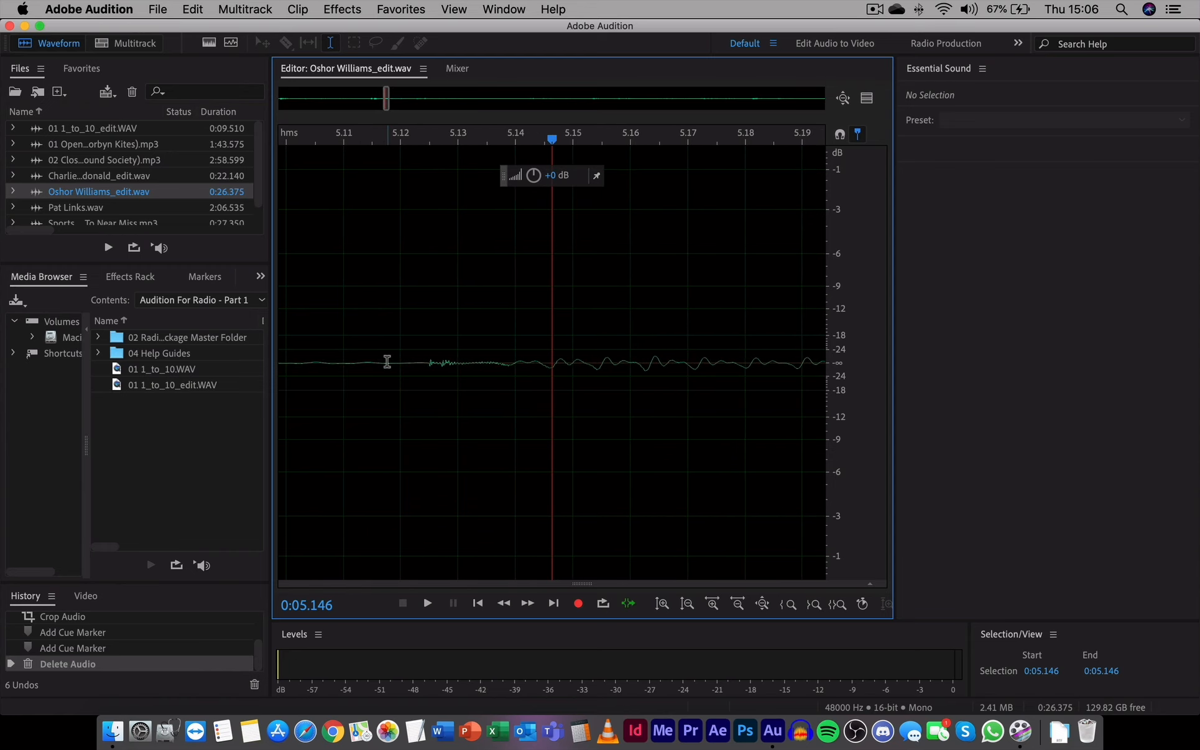
scroll(386, 362, up, 6)
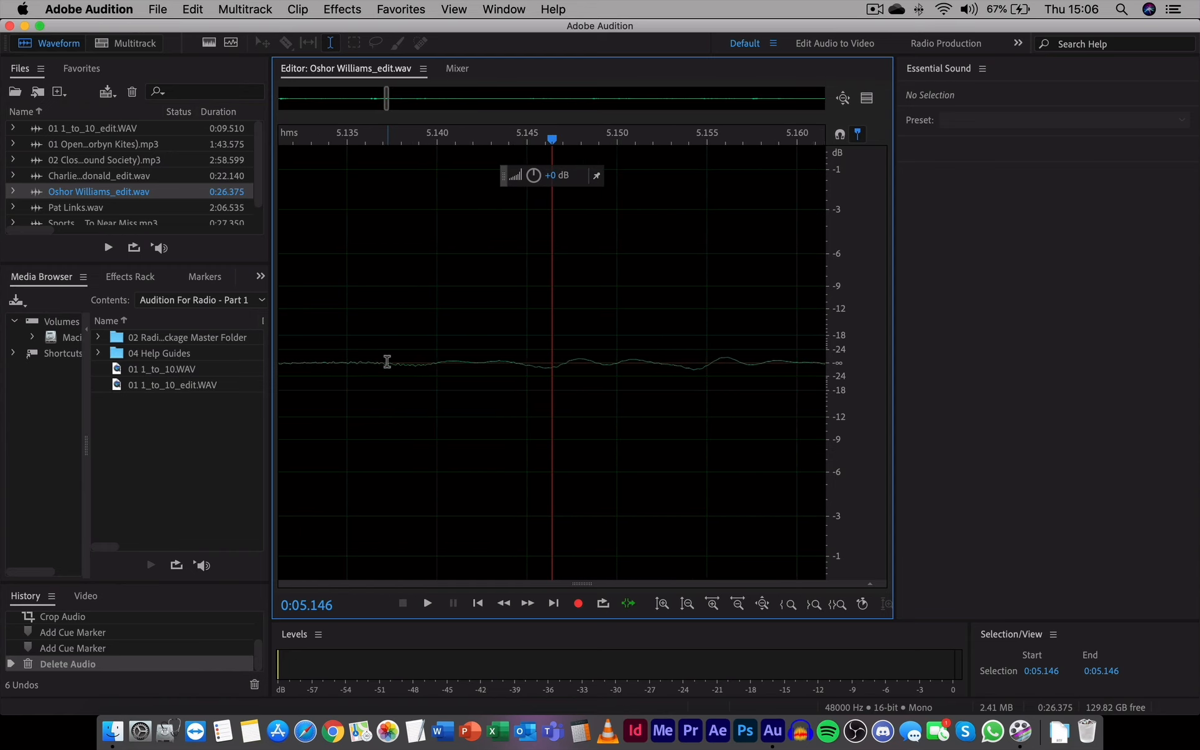
scroll(386, 361, up, 6)
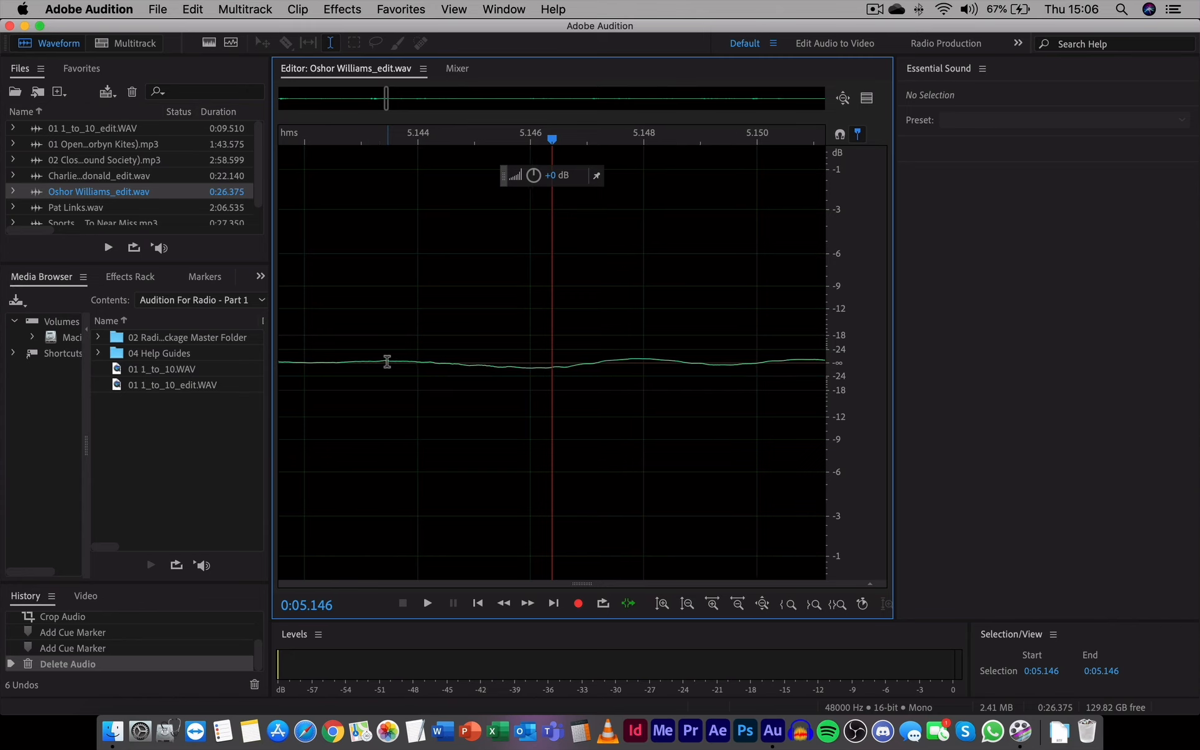
scroll(386, 361, up, 6)
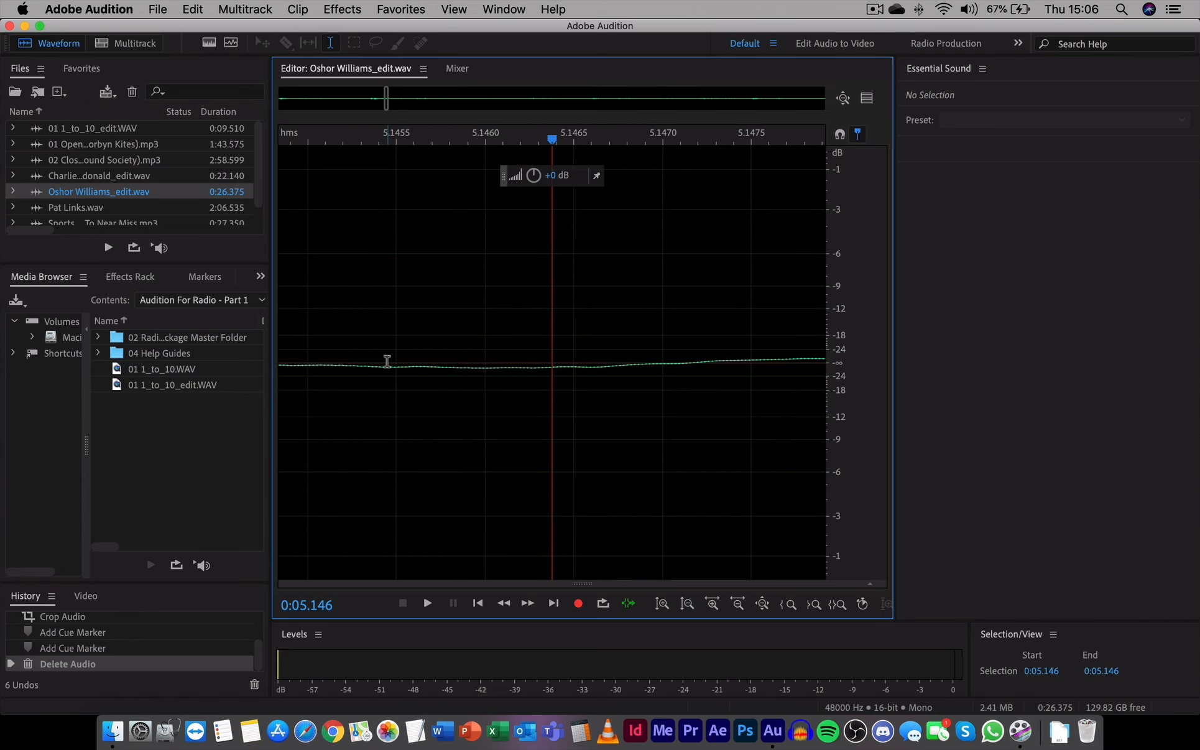
scroll(387, 361, up, 4)
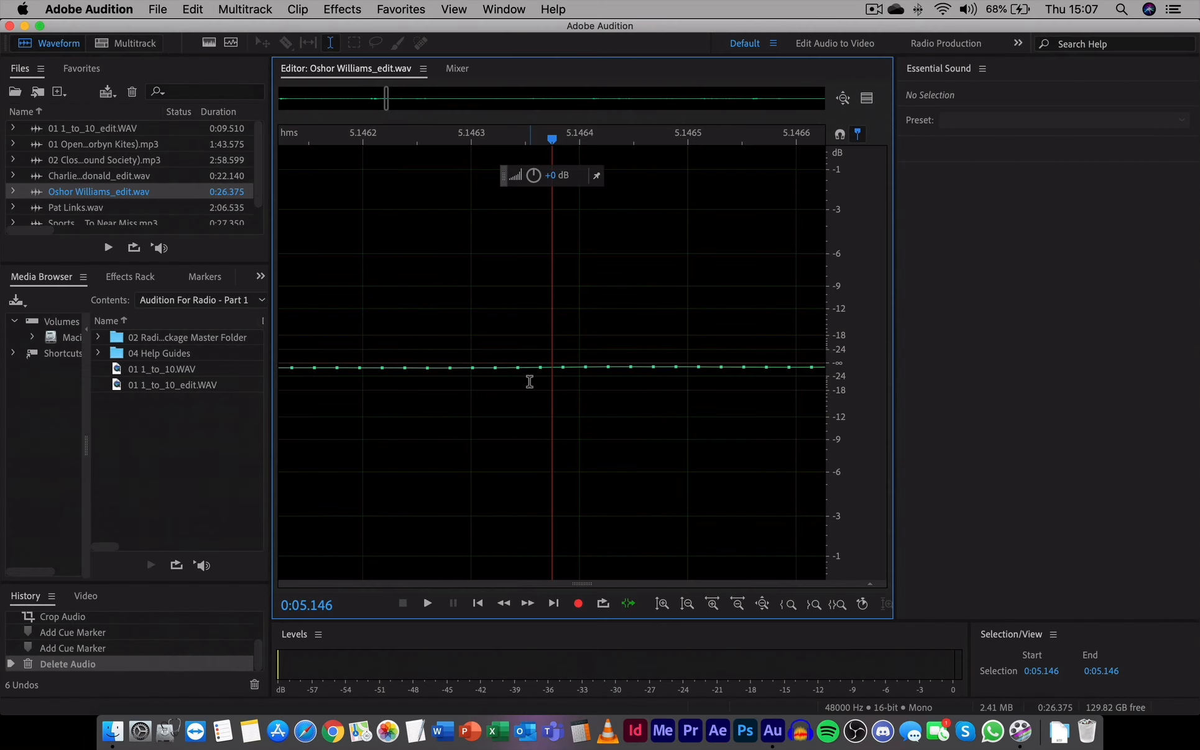
scroll(529, 380, down, 5)
scroll(529, 381, down, 5)
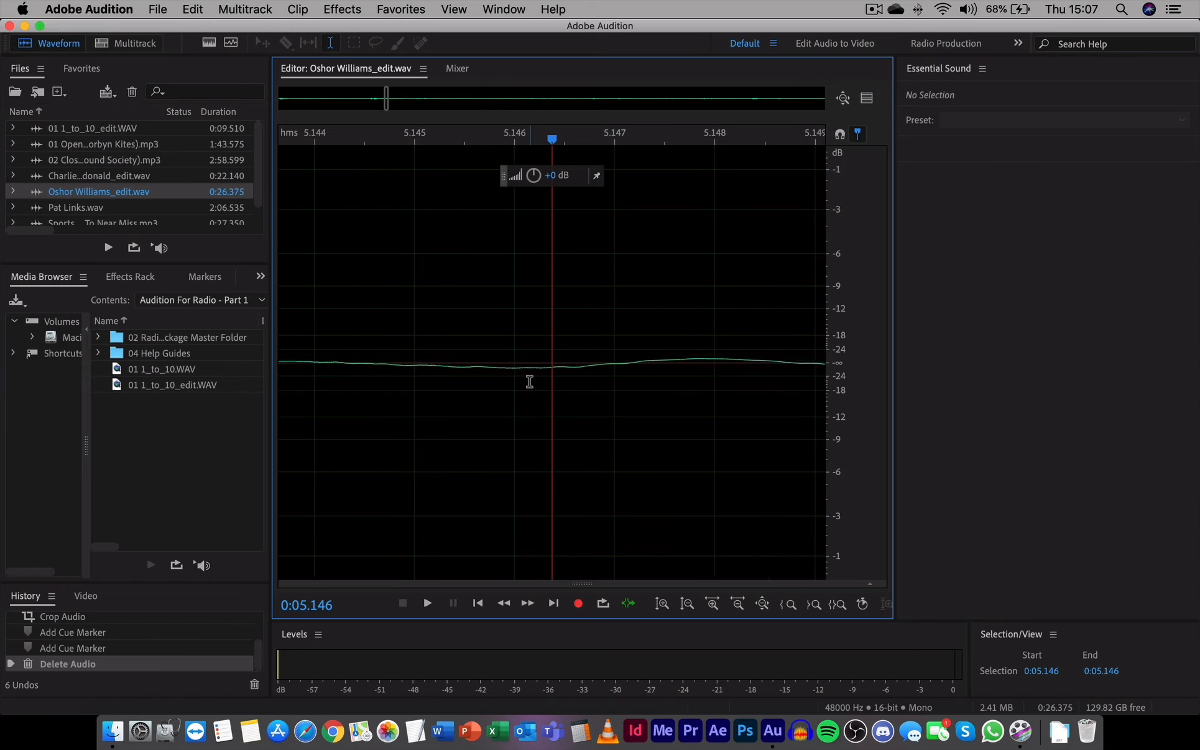
scroll(529, 381, down, 5)
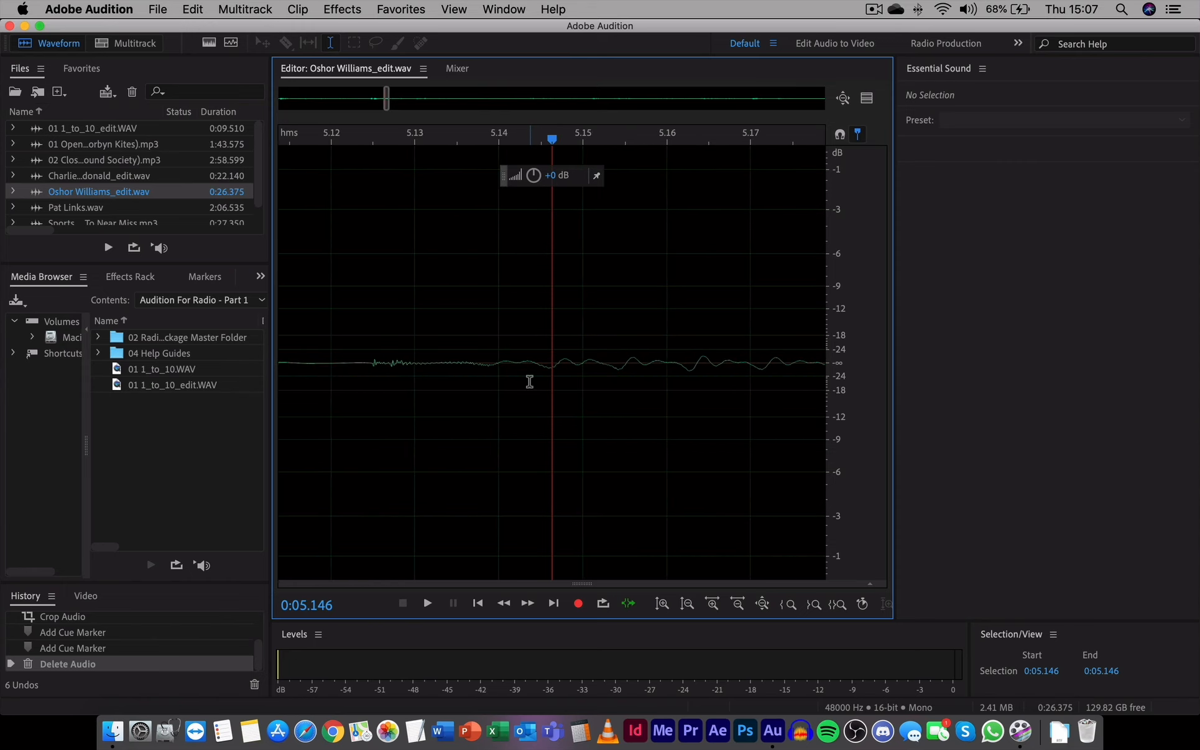
scroll(529, 381, down, 8)
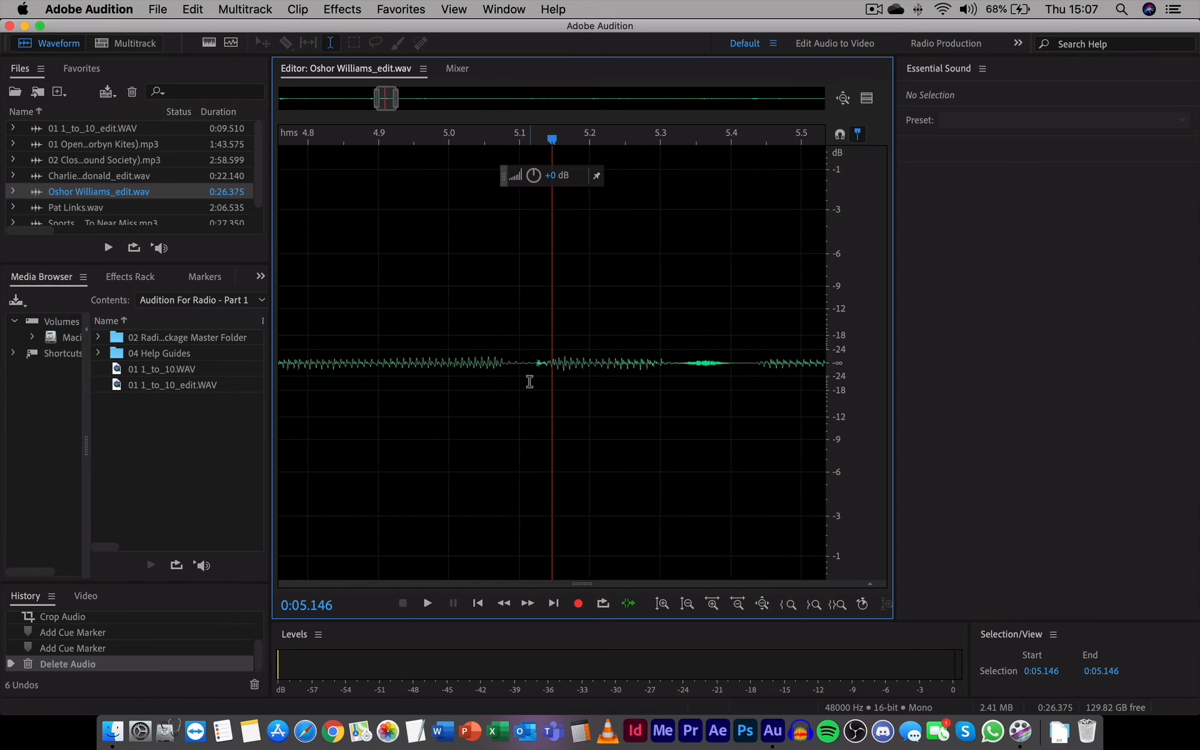
scroll(529, 381, down, 8)
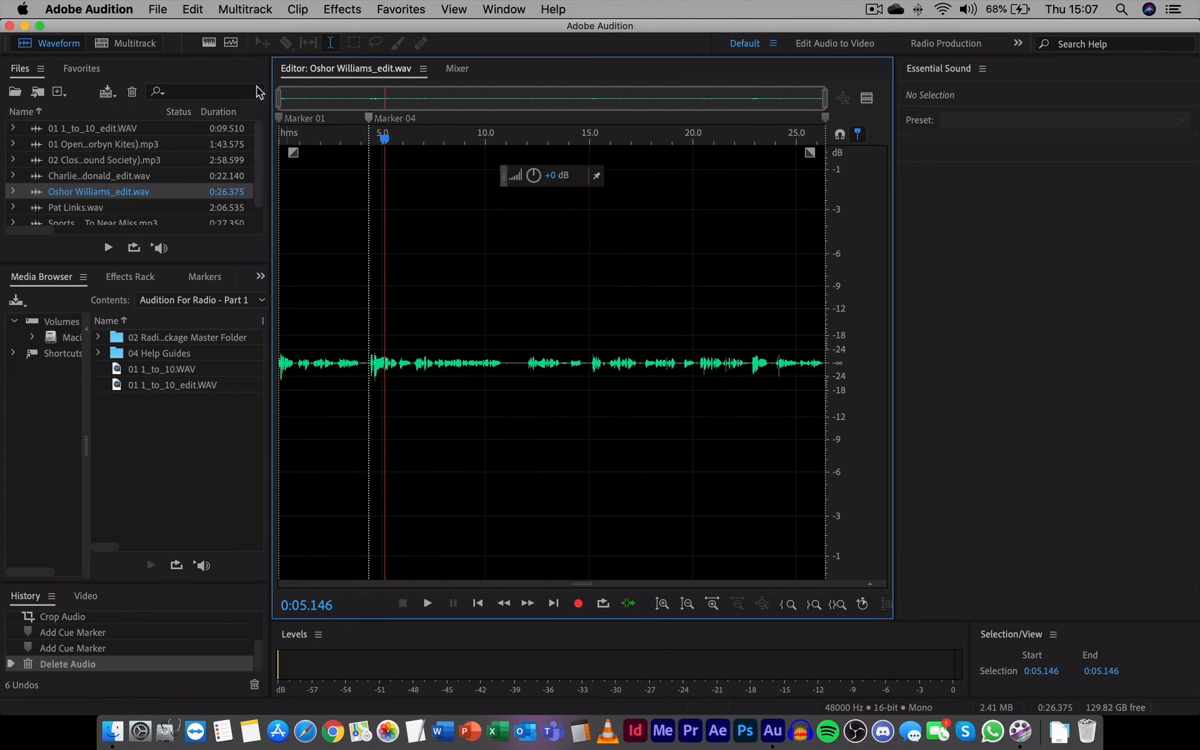
Open a new multitrack session, confirming 48000 Hz sample rate, 32 (float) bit depth and Stereo master
click(134, 43)
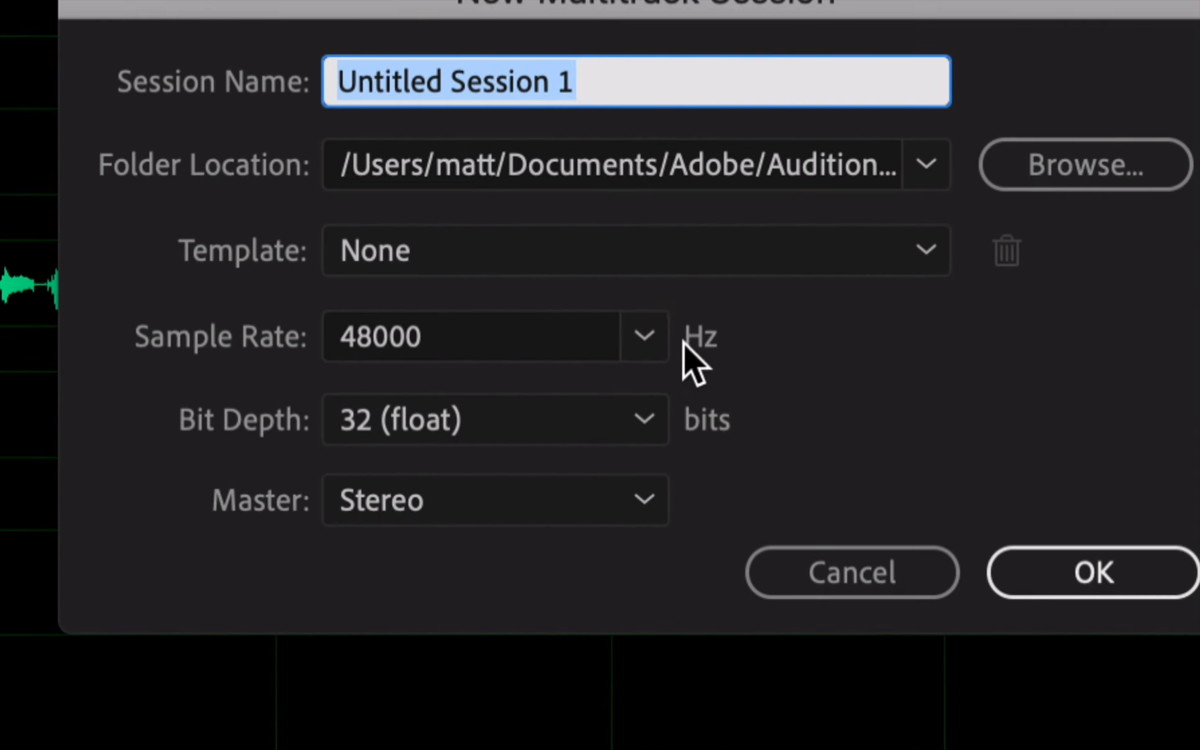
click(650, 337)
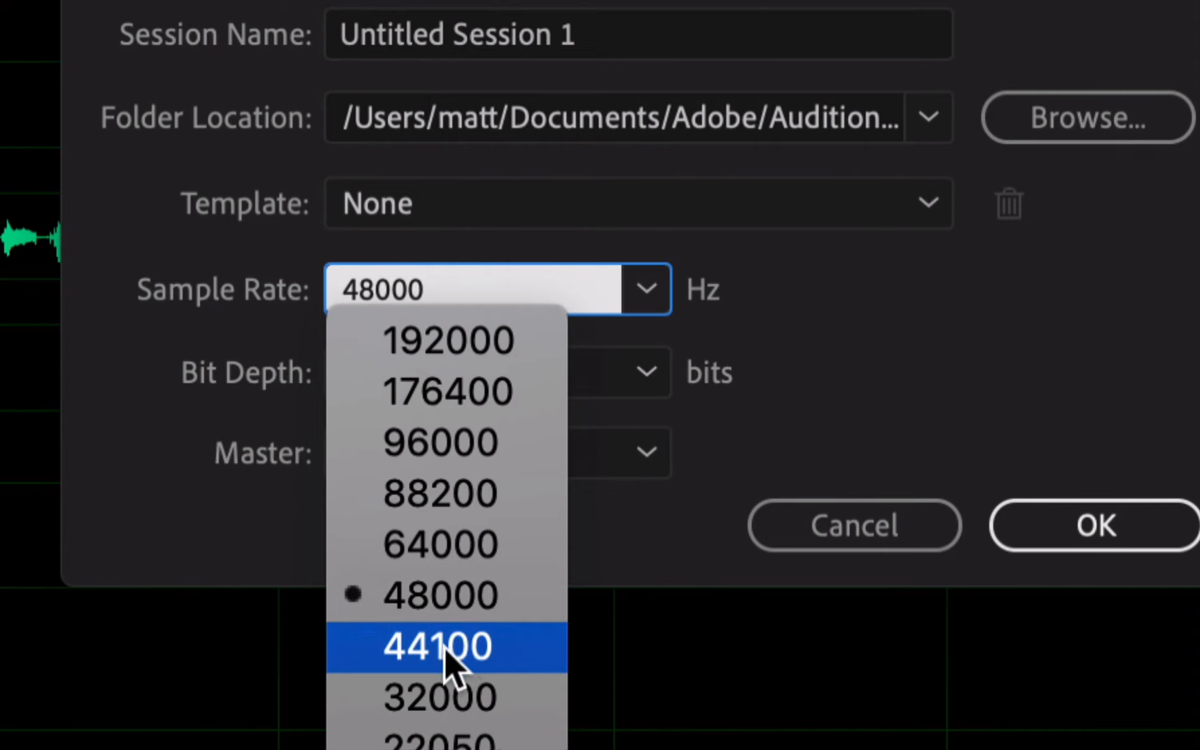
click(466, 598)
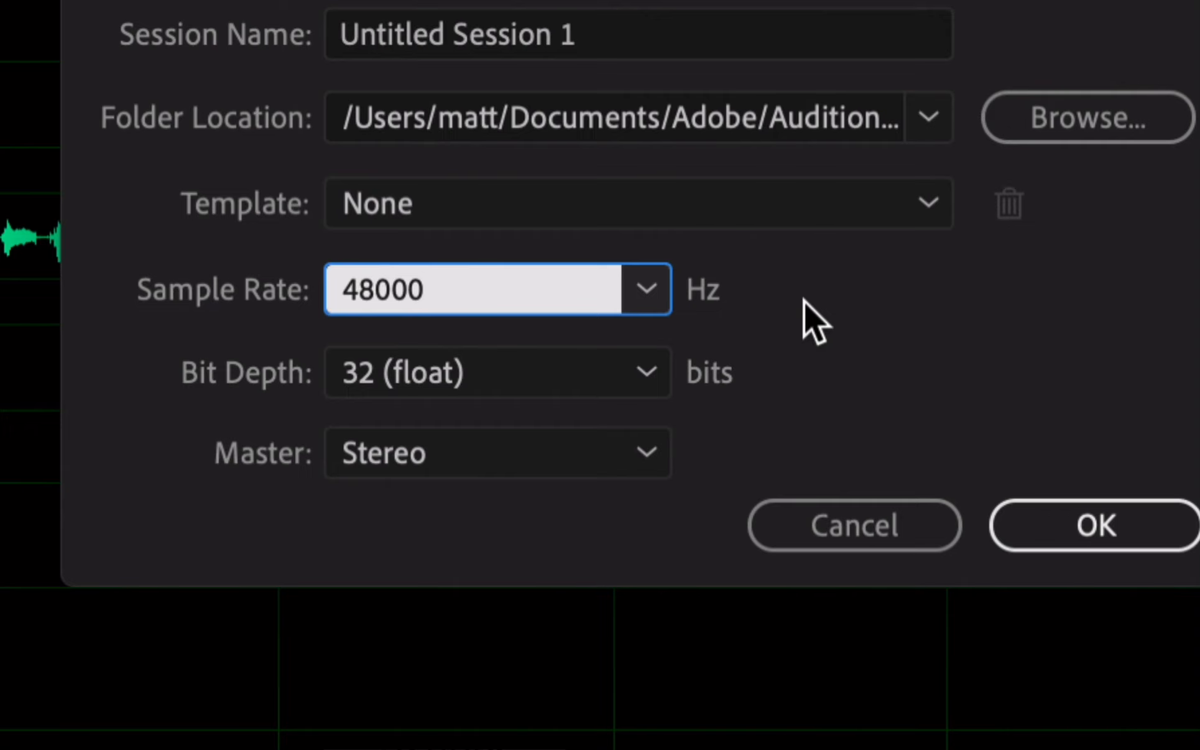
click(629, 374)
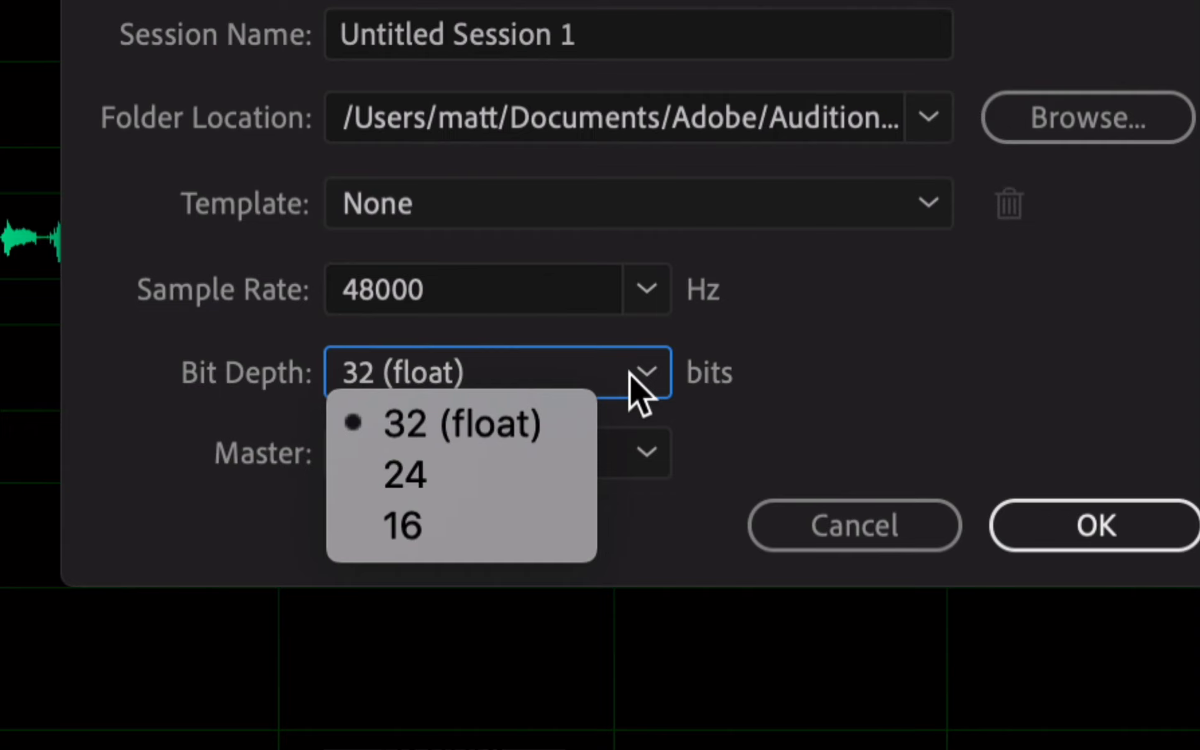
click(546, 423)
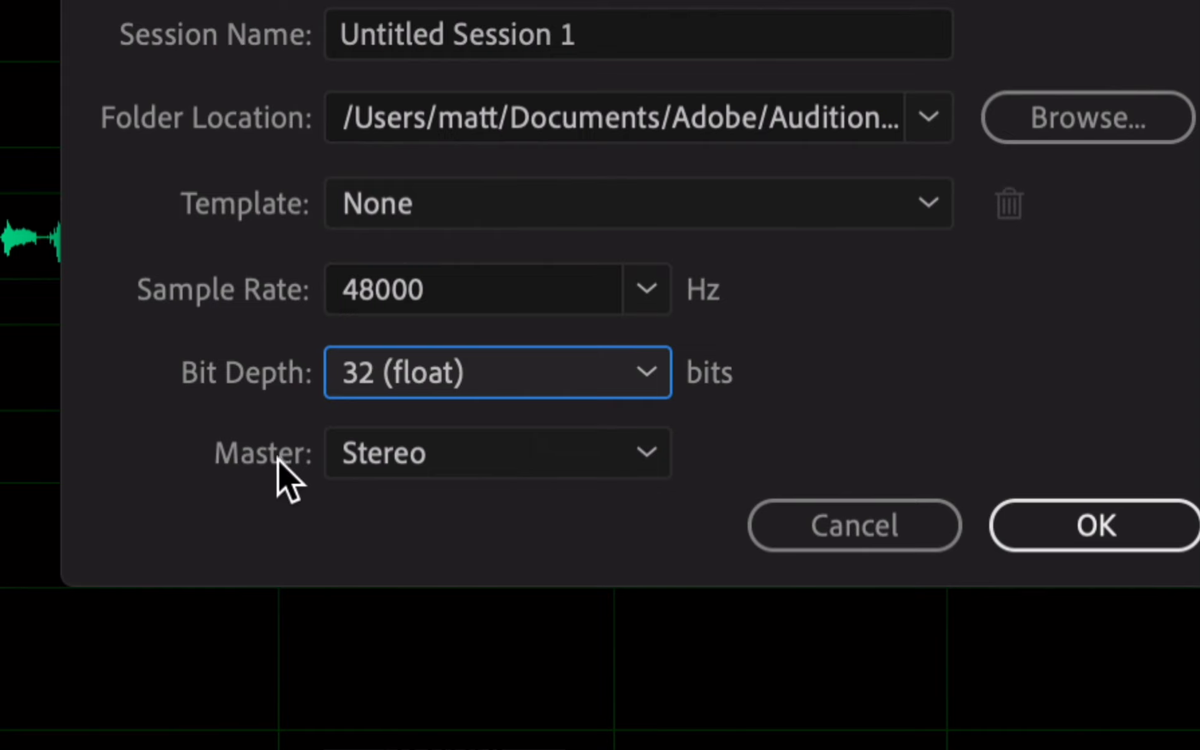
click(474, 466)
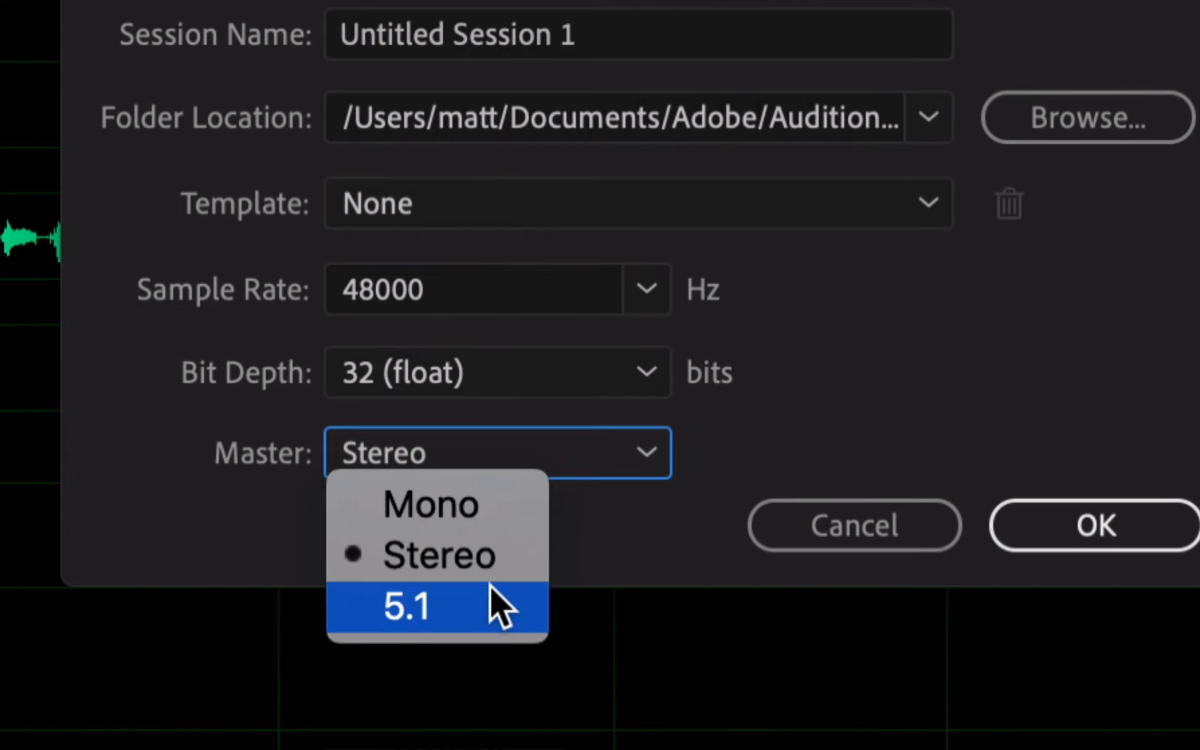
click(651, 540)
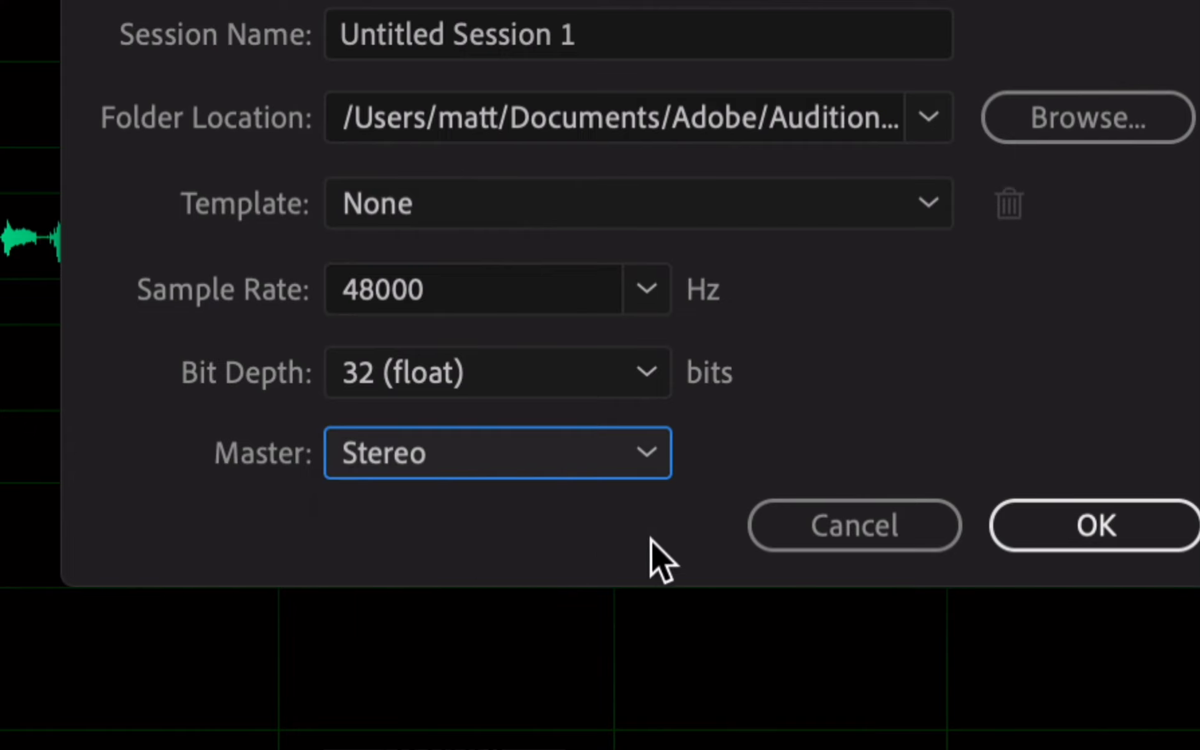
click(531, 456)
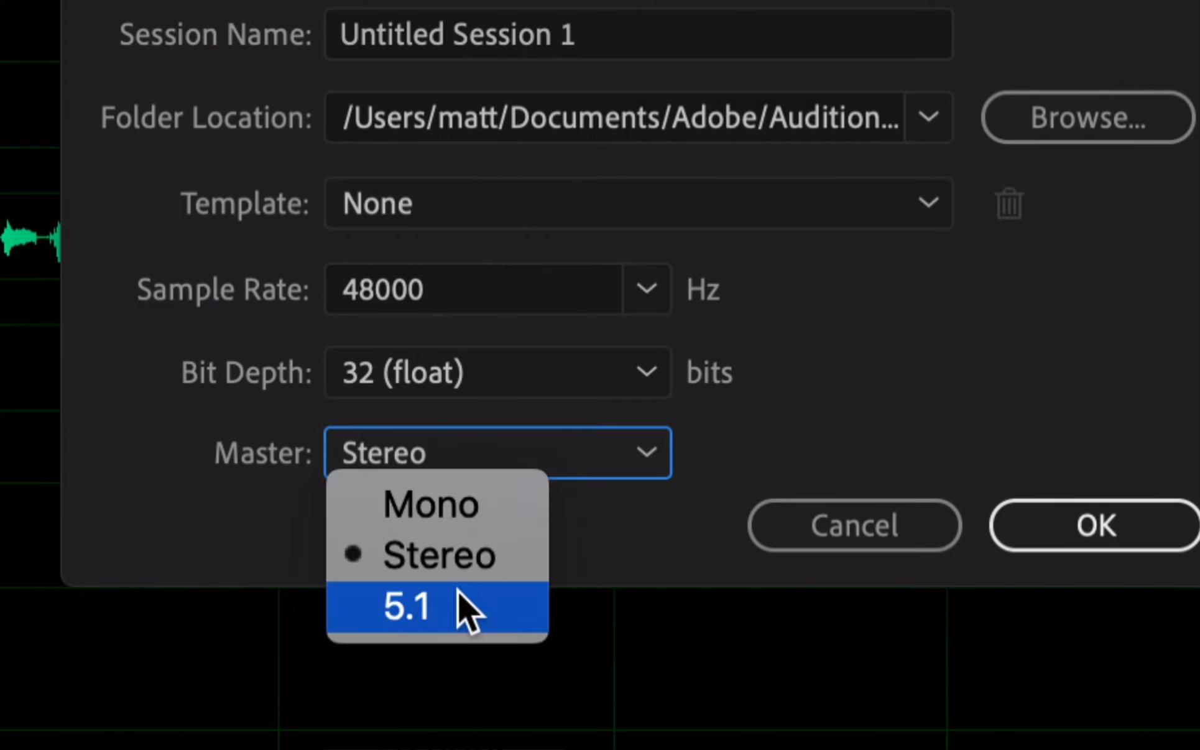
click(621, 520)
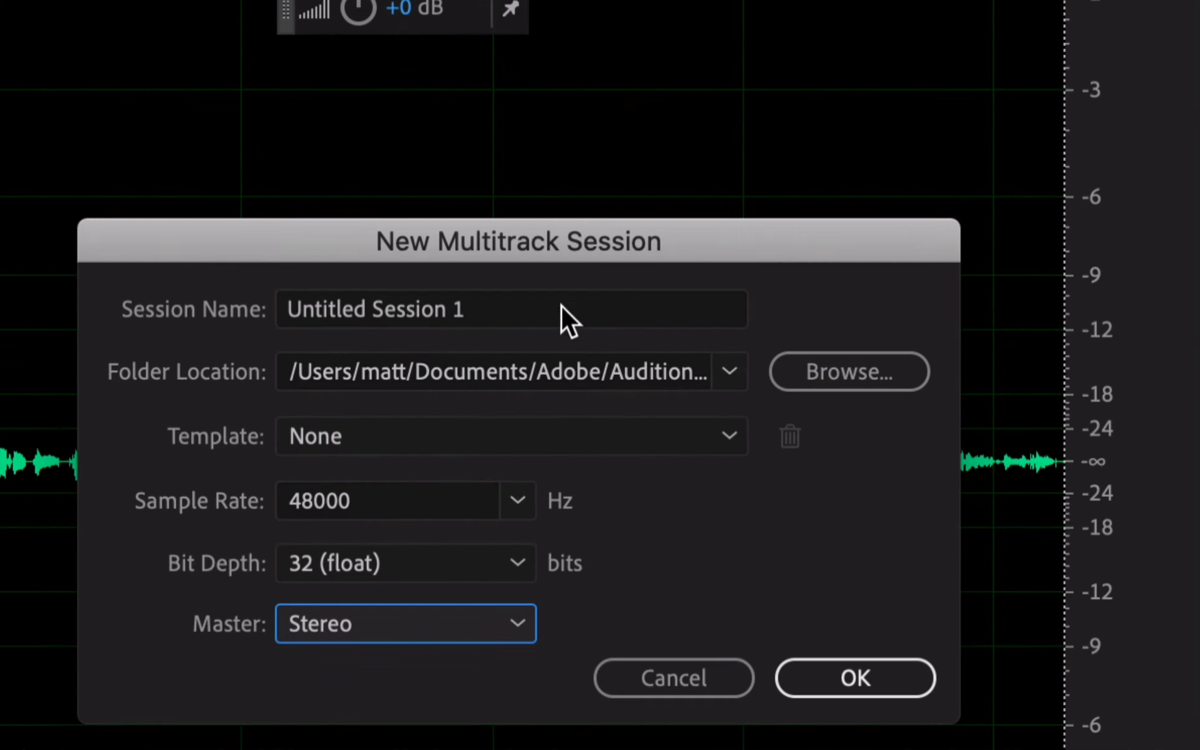
Name the session 'Transfer Worries', save it in Desktop > 02 Radio Package Master Folder, and create it
drag(562, 304, 155, 289)
text(Tr)
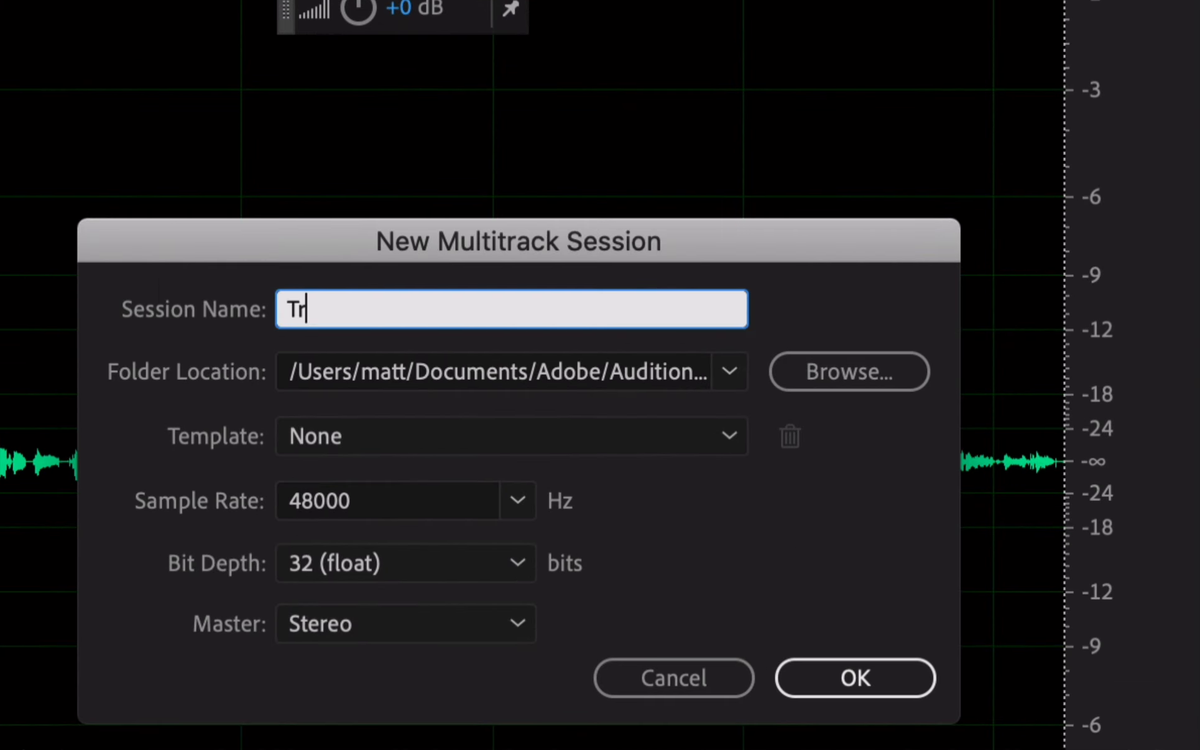
text(ansfer Worries)
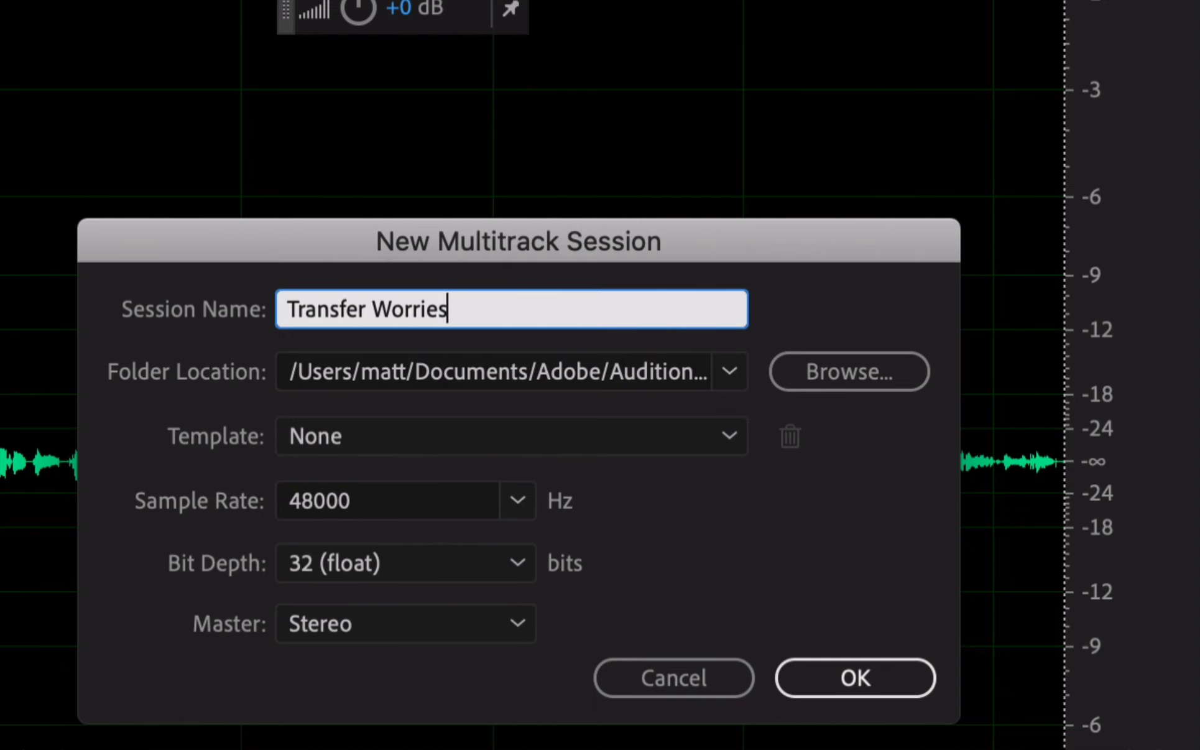
click(871, 372)
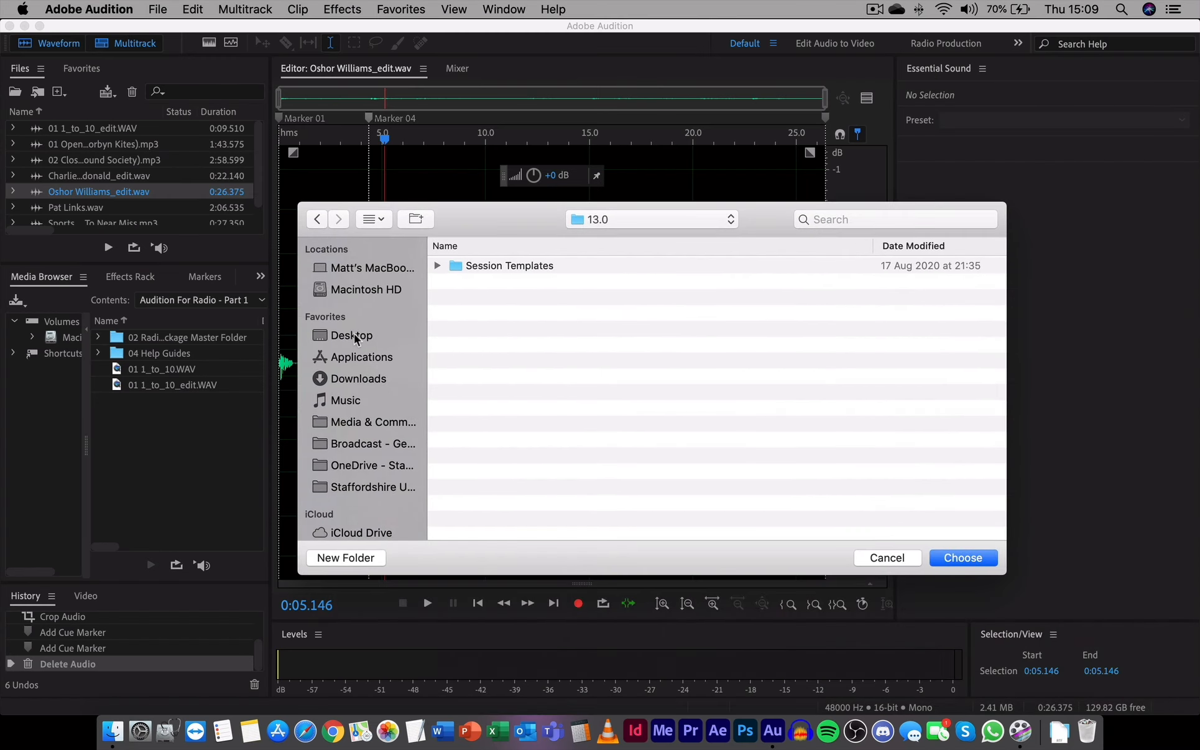
click(353, 336)
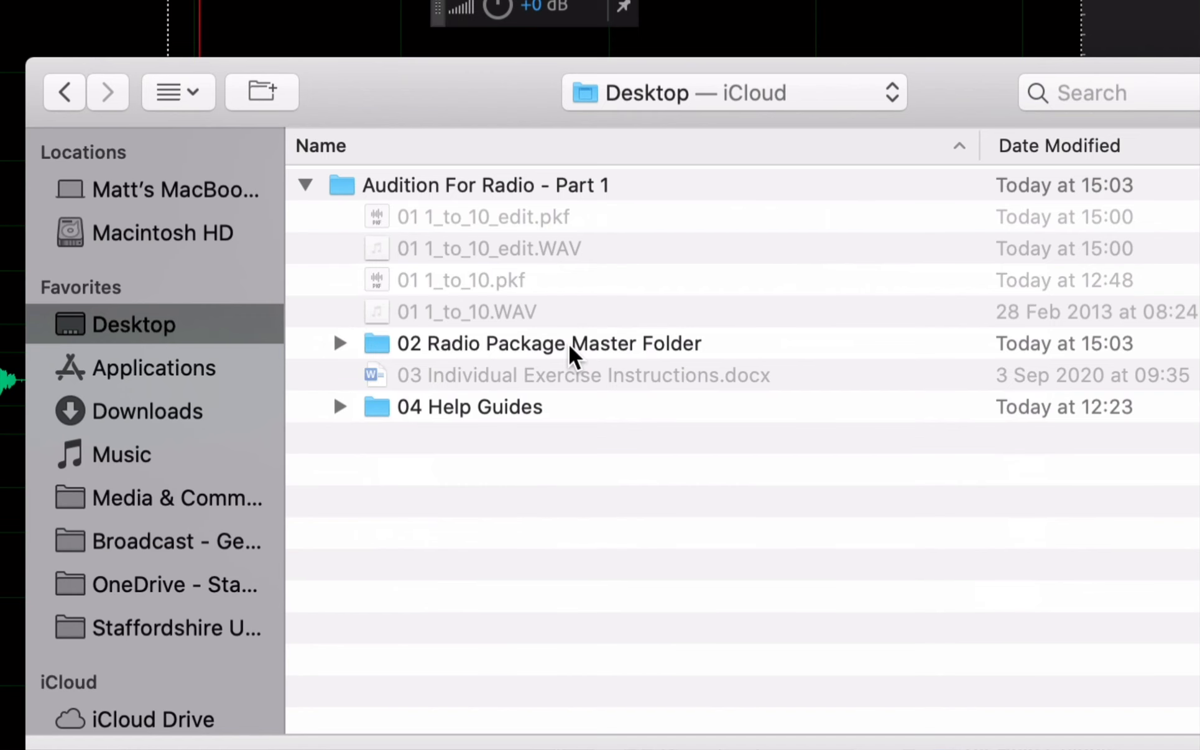
double_click(568, 344)
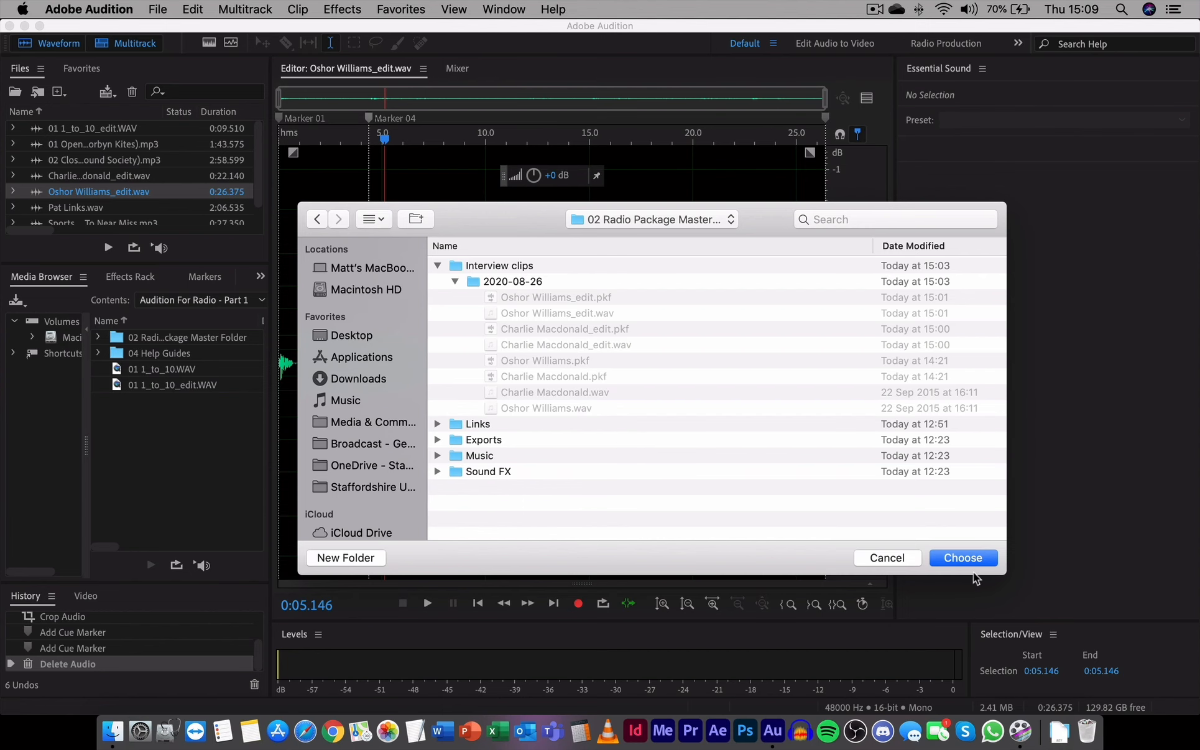
click(965, 559)
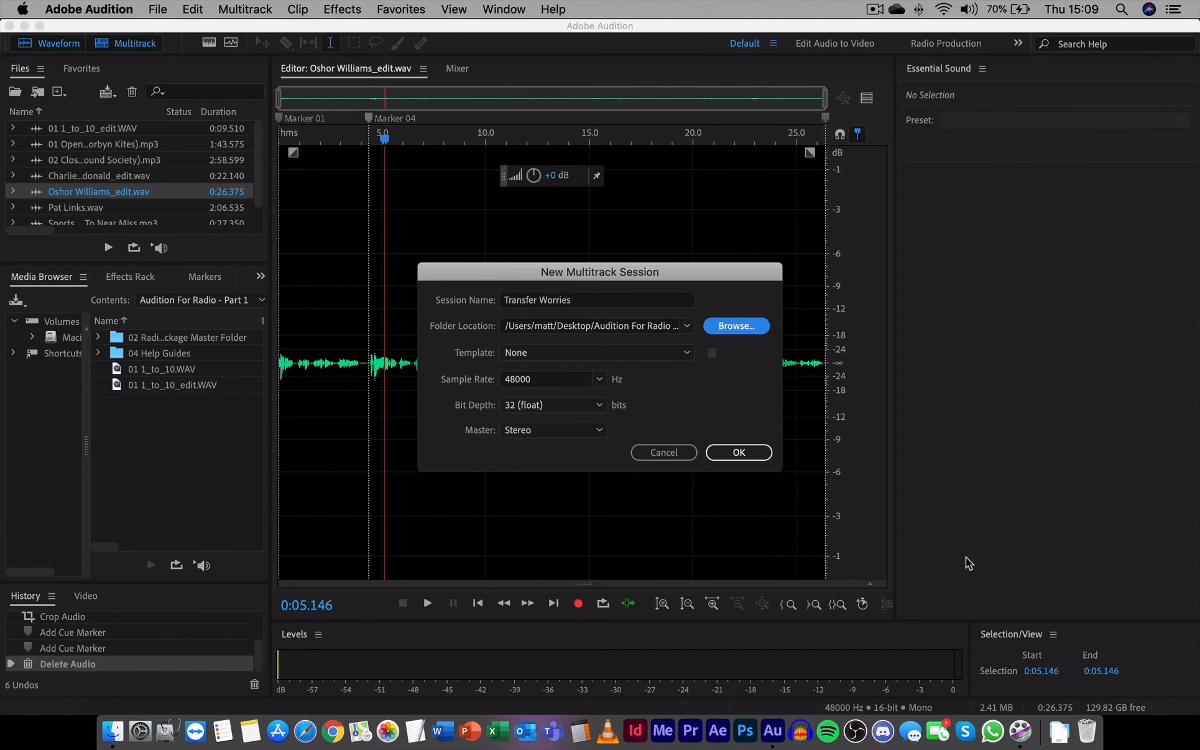
click(739, 453)
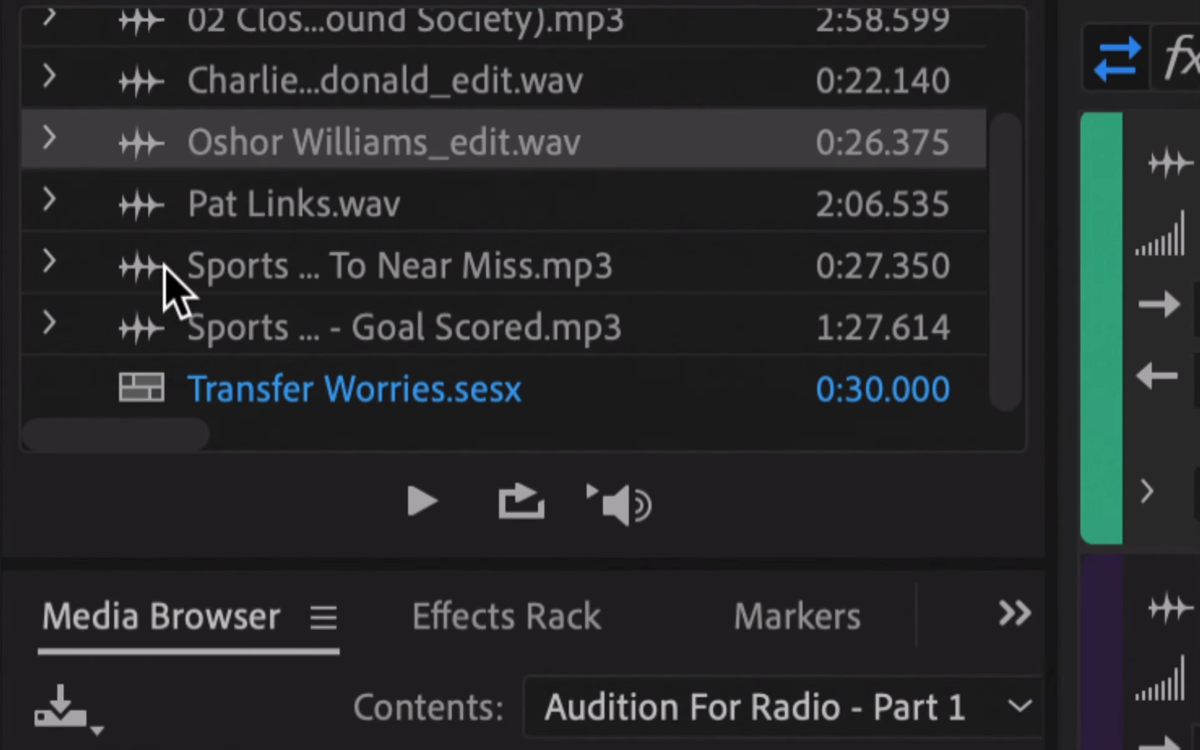
click(292, 401)
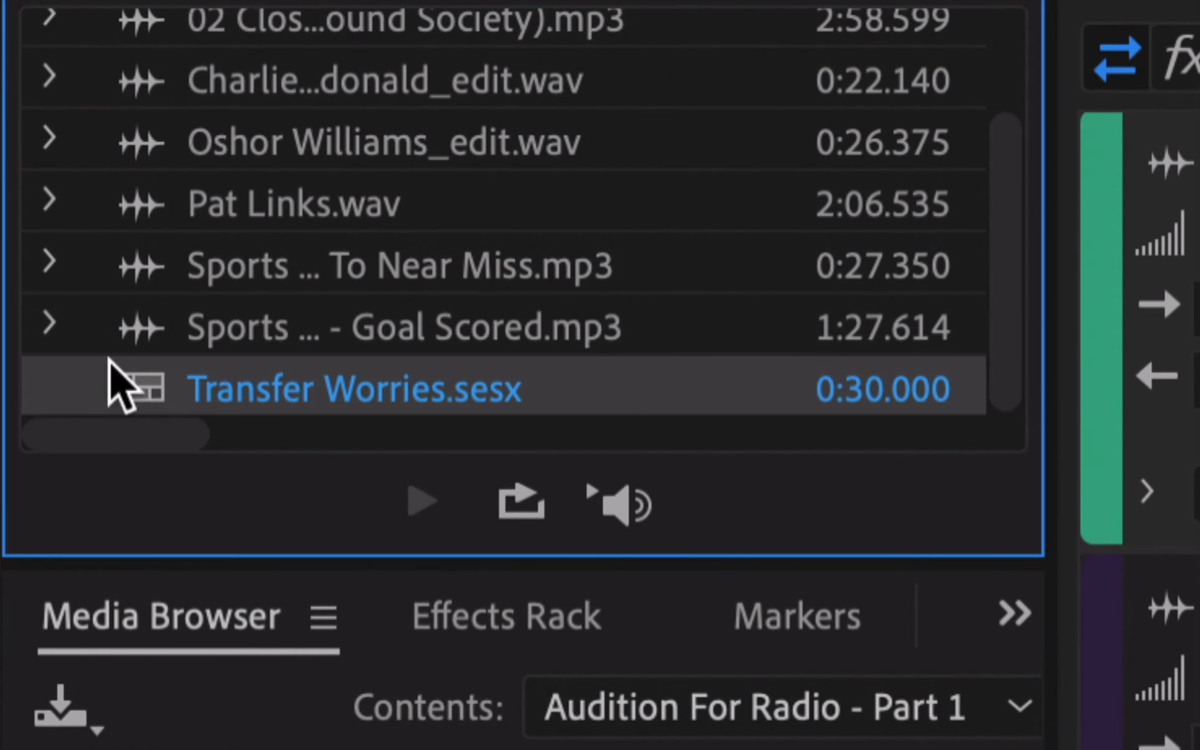
click(147, 317)
click(148, 283)
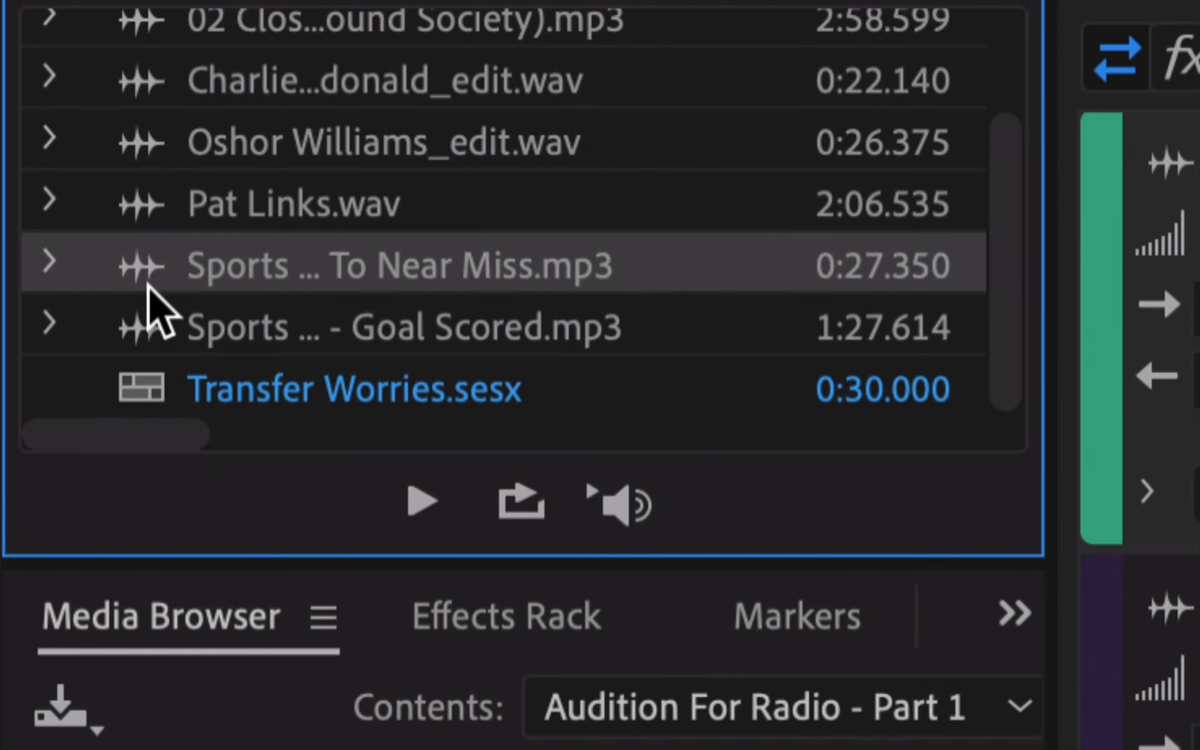
click(148, 218)
click(152, 147)
click(148, 90)
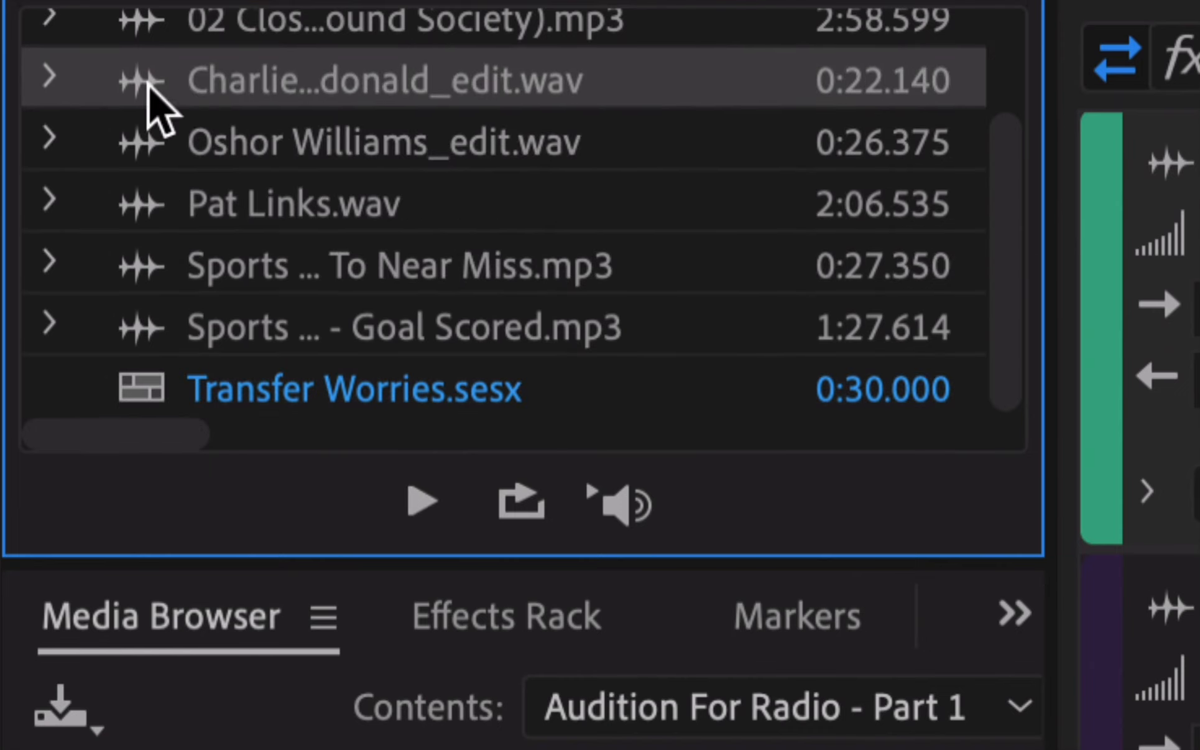
click(287, 406)
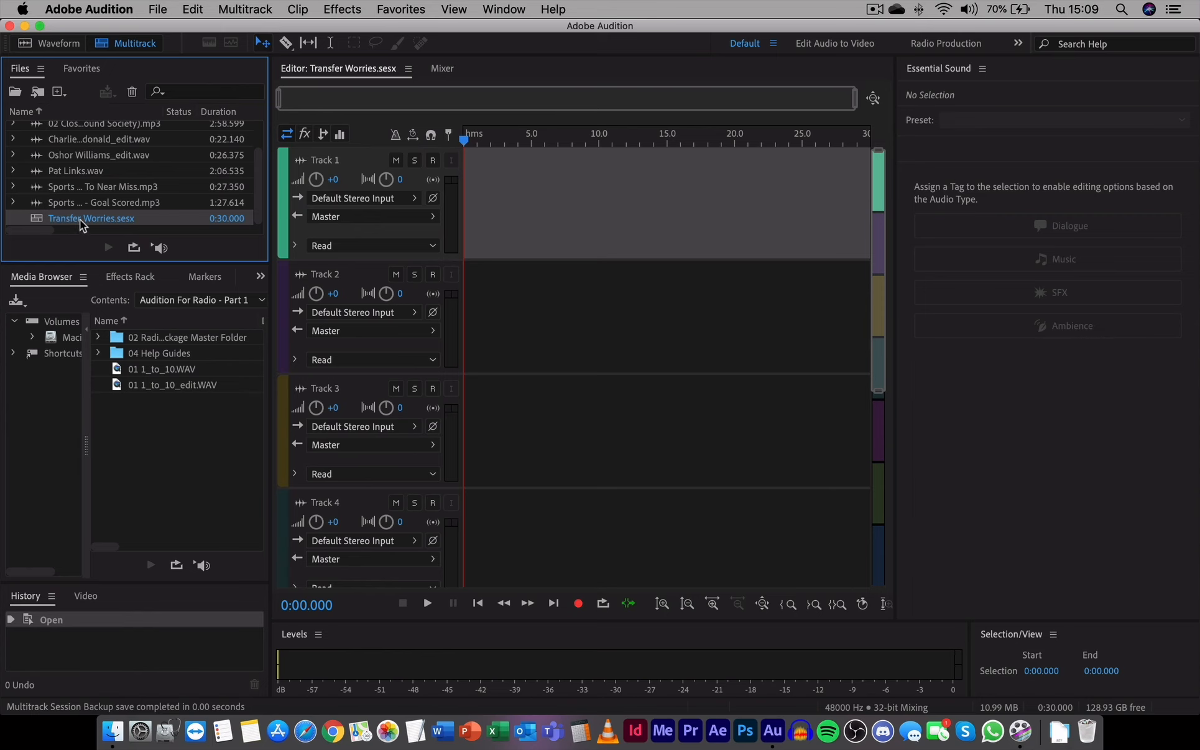
Reveal Transfer Worries.sesx in Finder and move the Finder window aside
right_click(314, 404)
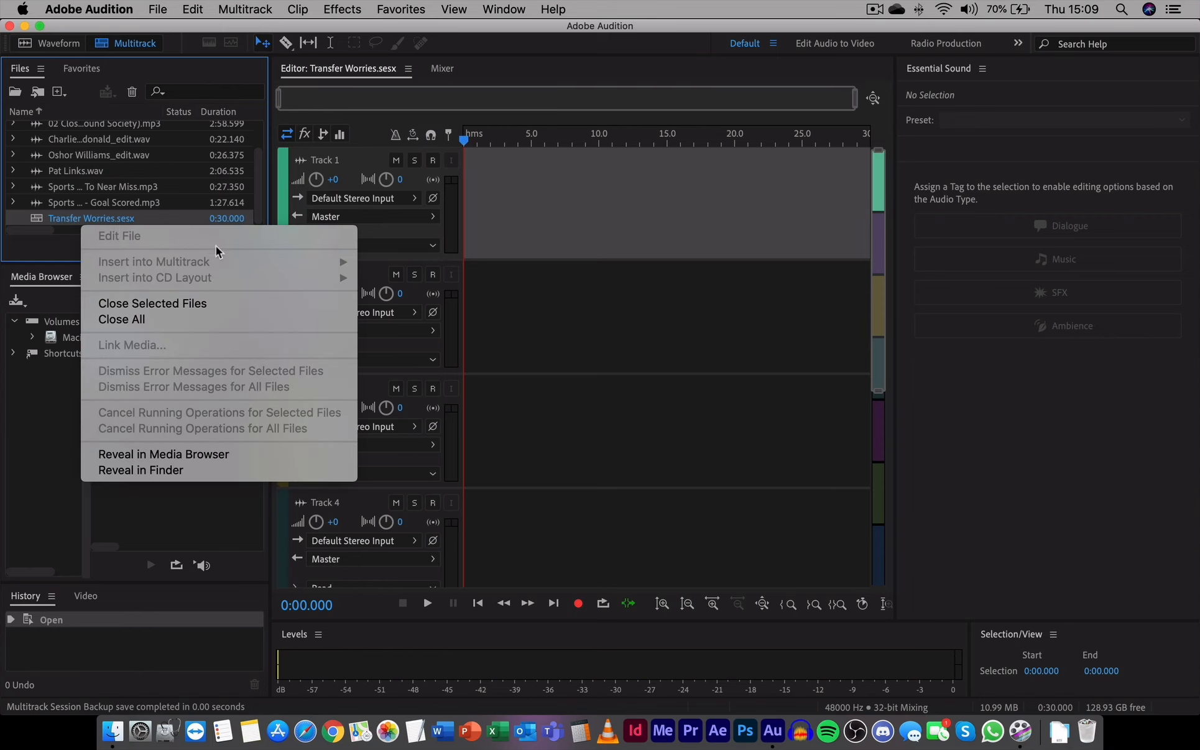
click(224, 471)
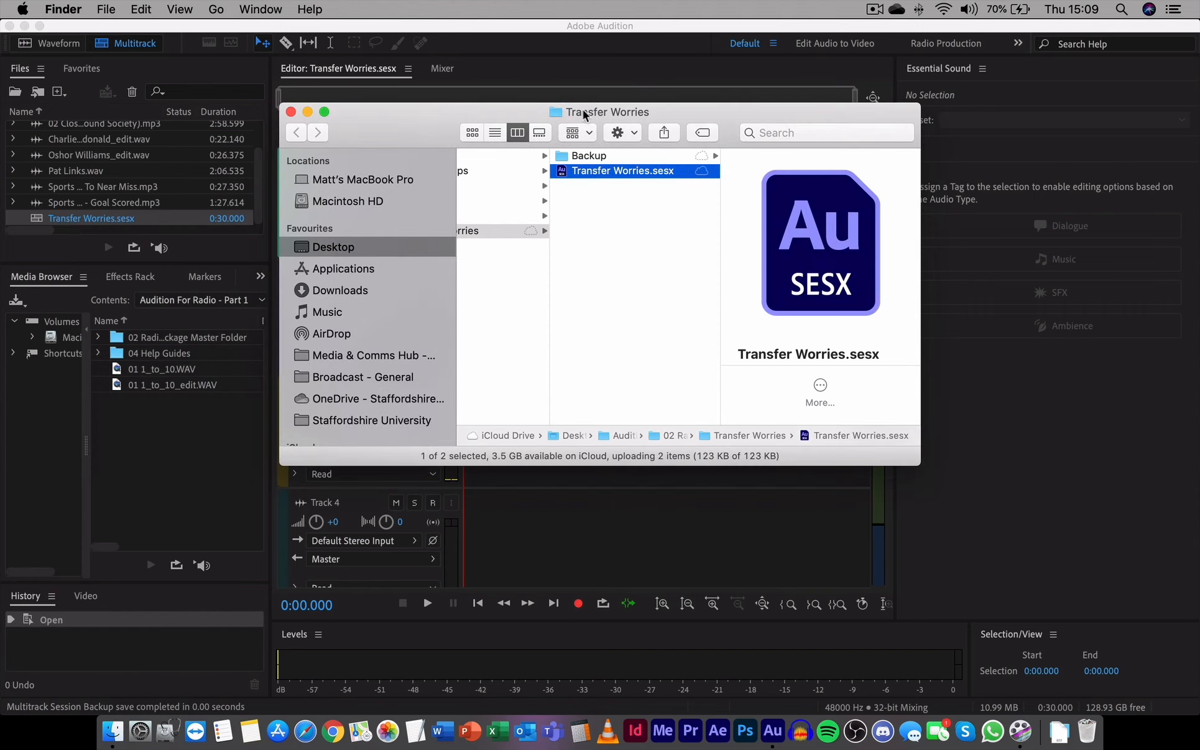
drag(584, 115, 611, 213)
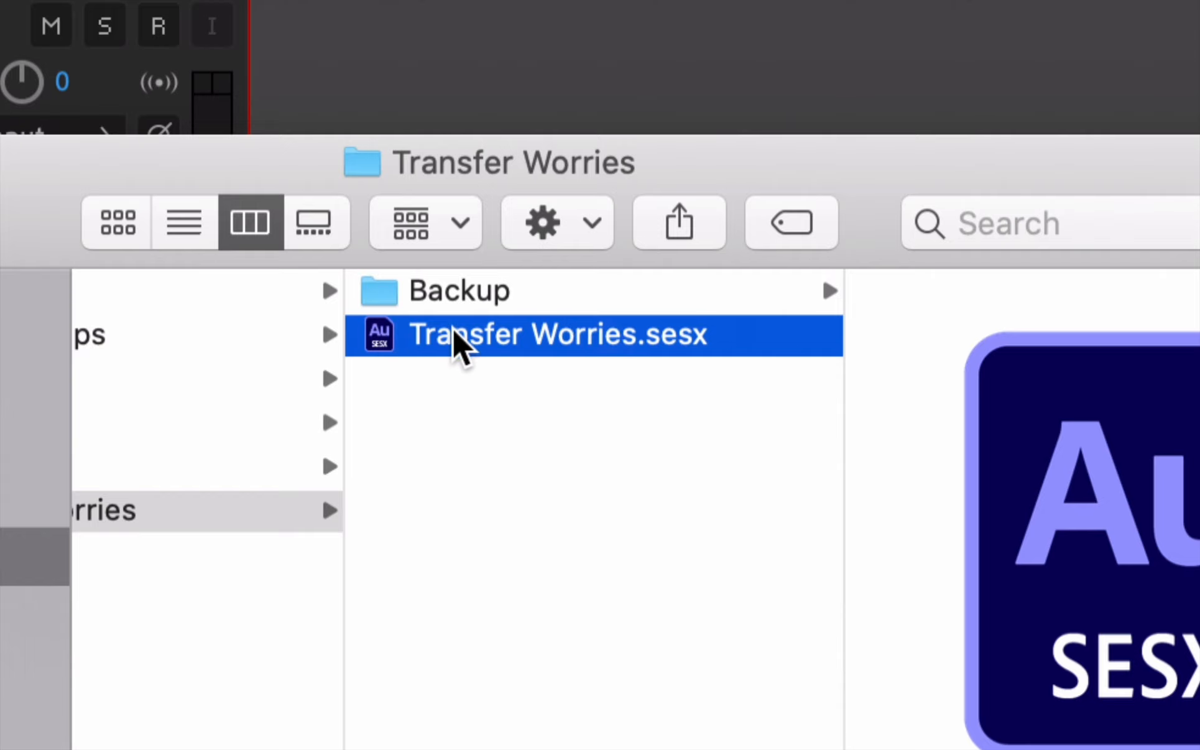
Inspect the session's Backup folder, reselect Transfer Worries.sesx, and switch back to Audition
click(460, 290)
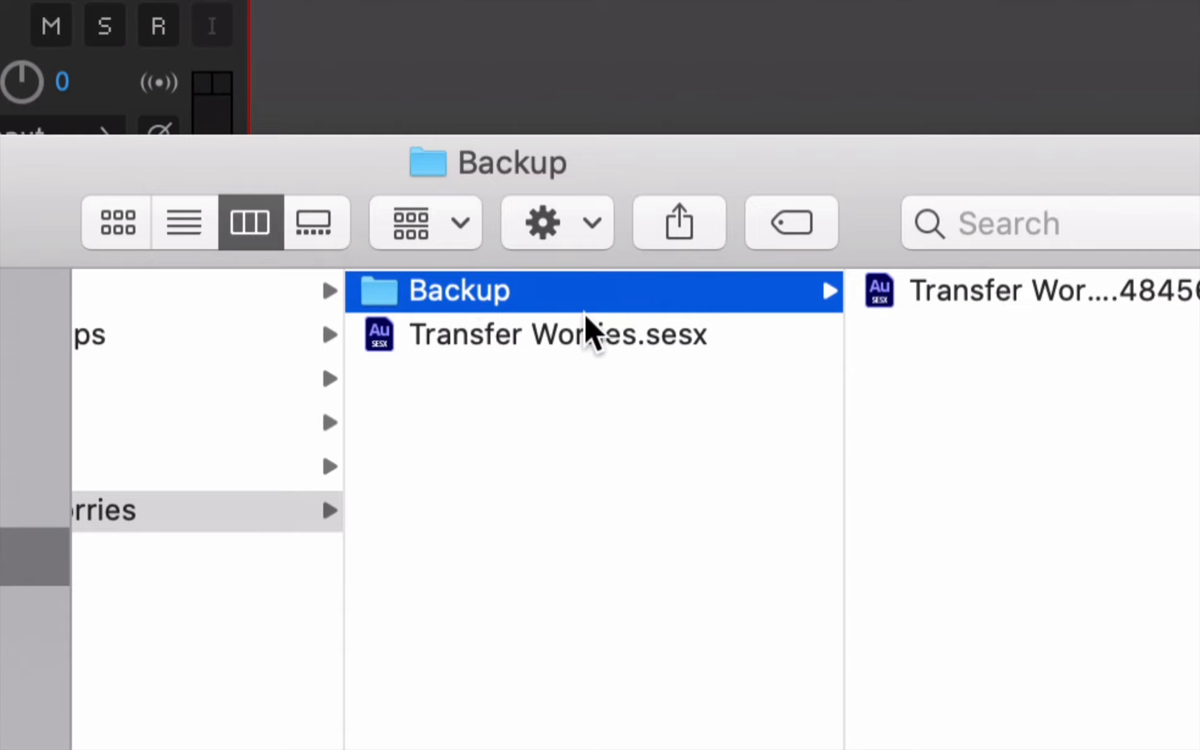
scroll(582, 317, right, 2)
drag(825, 188, 571, 176)
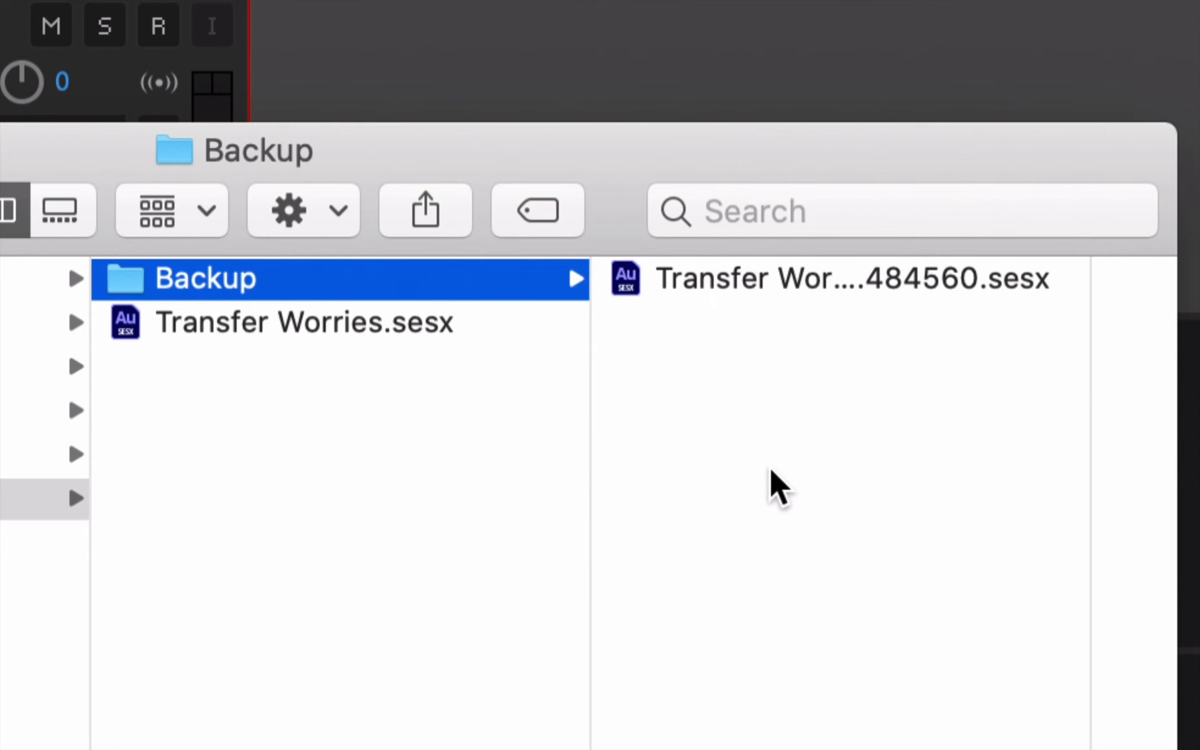
drag(608, 162, 642, 137)
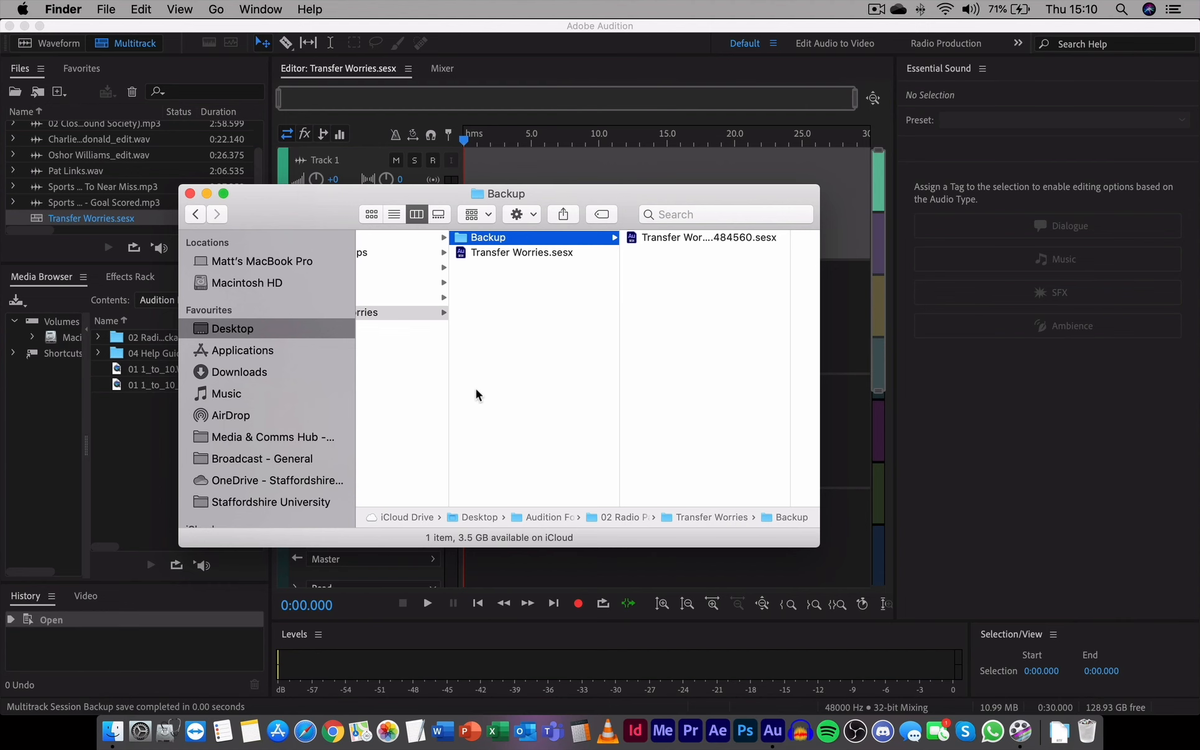
scroll(479, 392, left, 6)
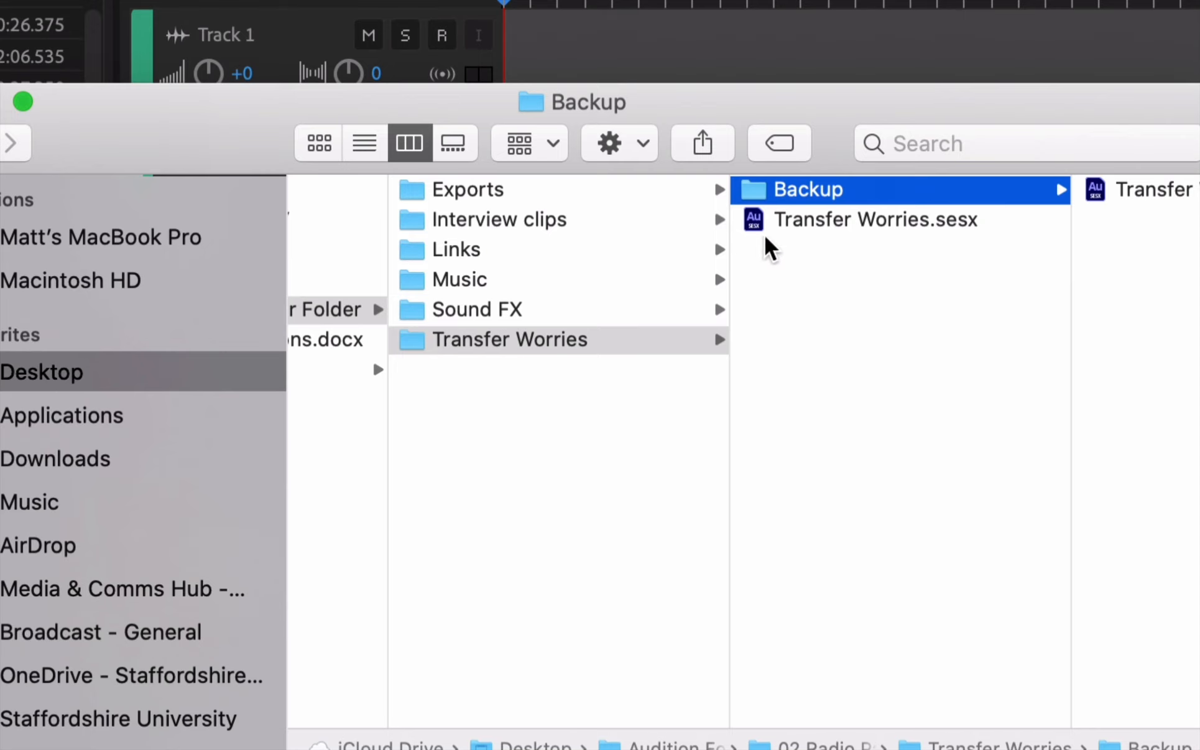
click(850, 231)
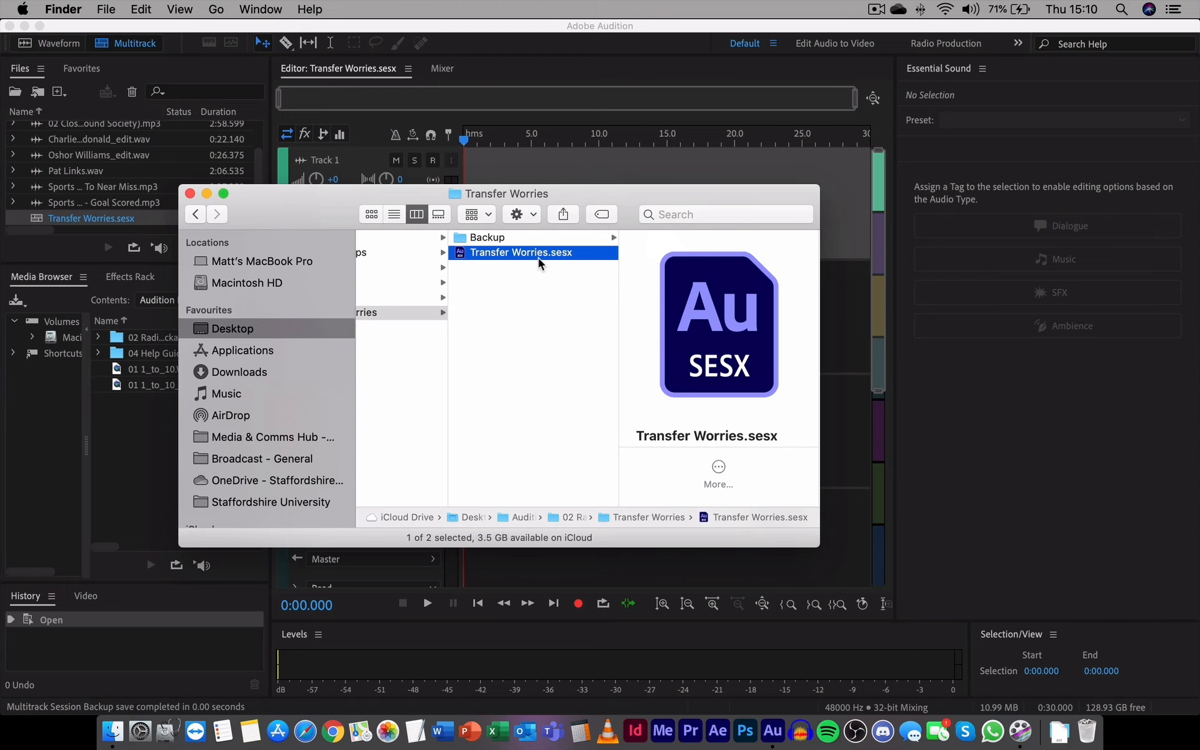
click(3, 217)
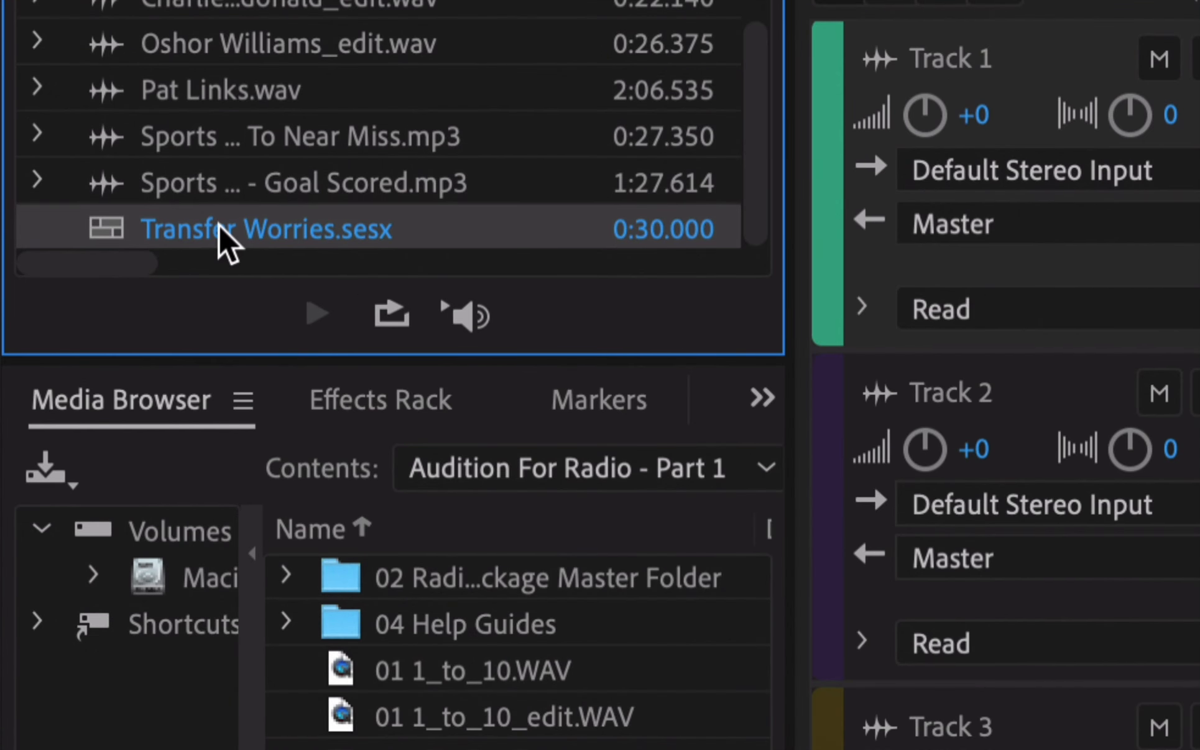
Close the Transfer Worries session with Close Selected Files and reopen Transfer Worries.sesx from Finder
right_click(219, 225)
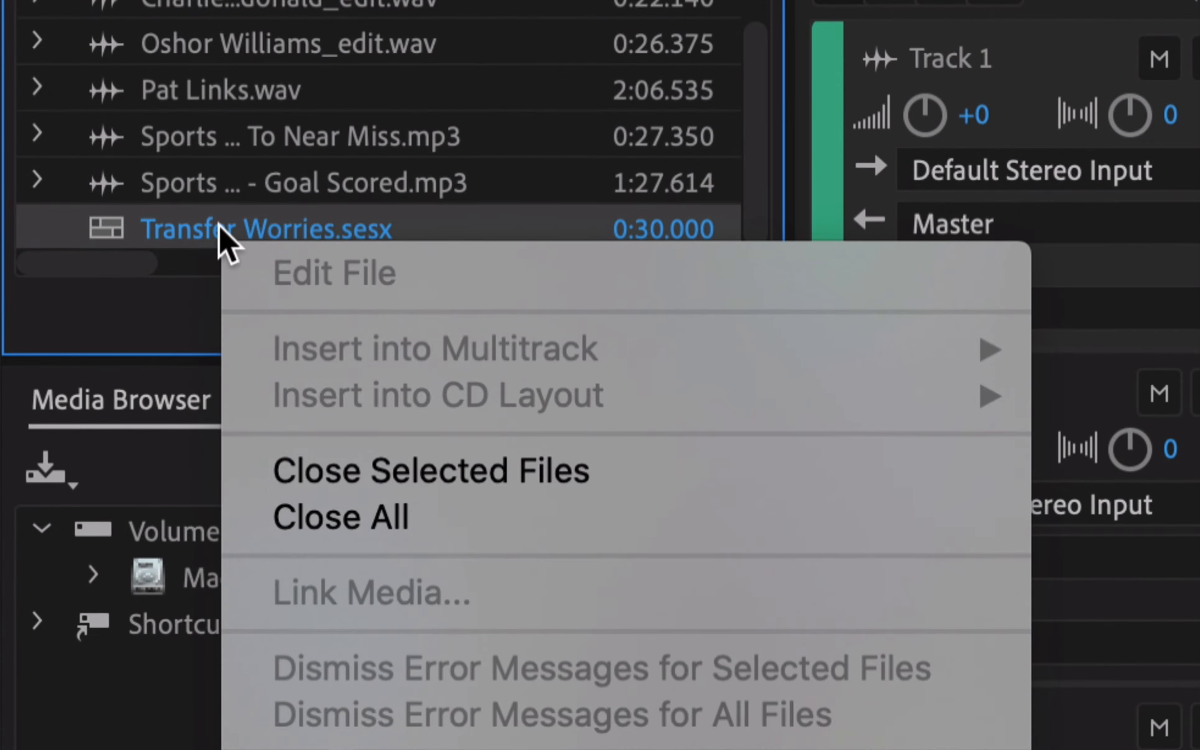
click(397, 476)
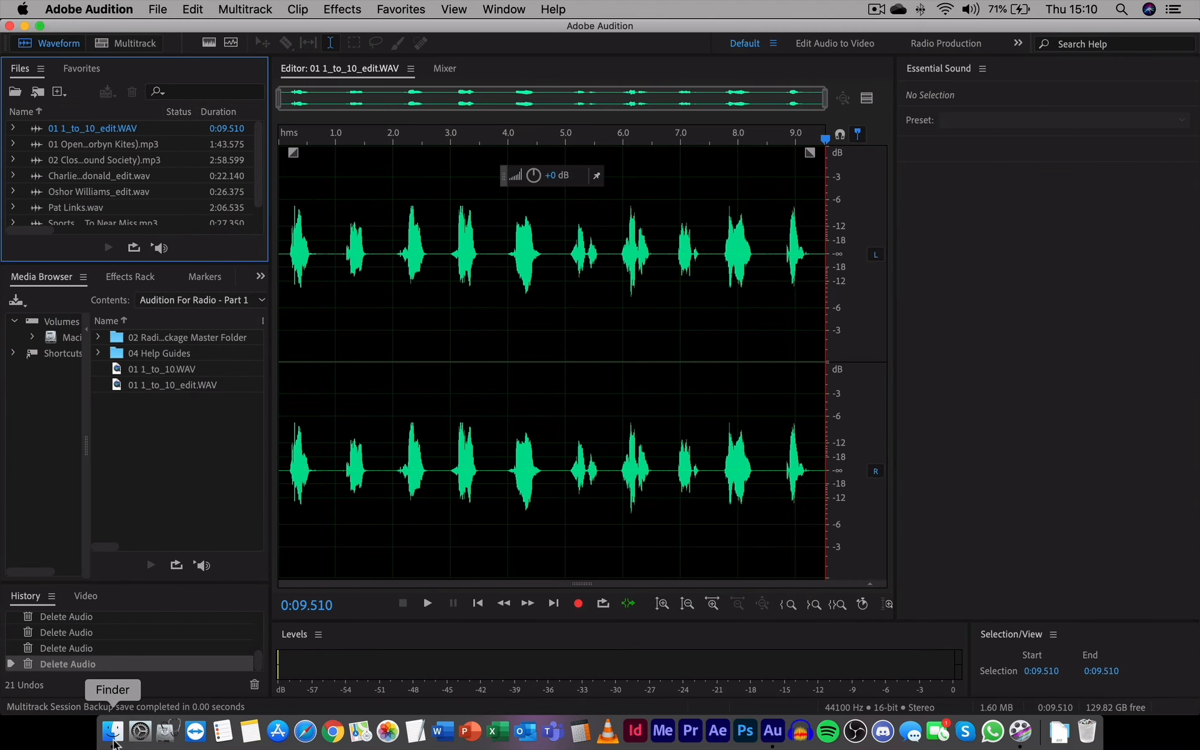
click(112, 732)
scroll(509, 314, left, 5)
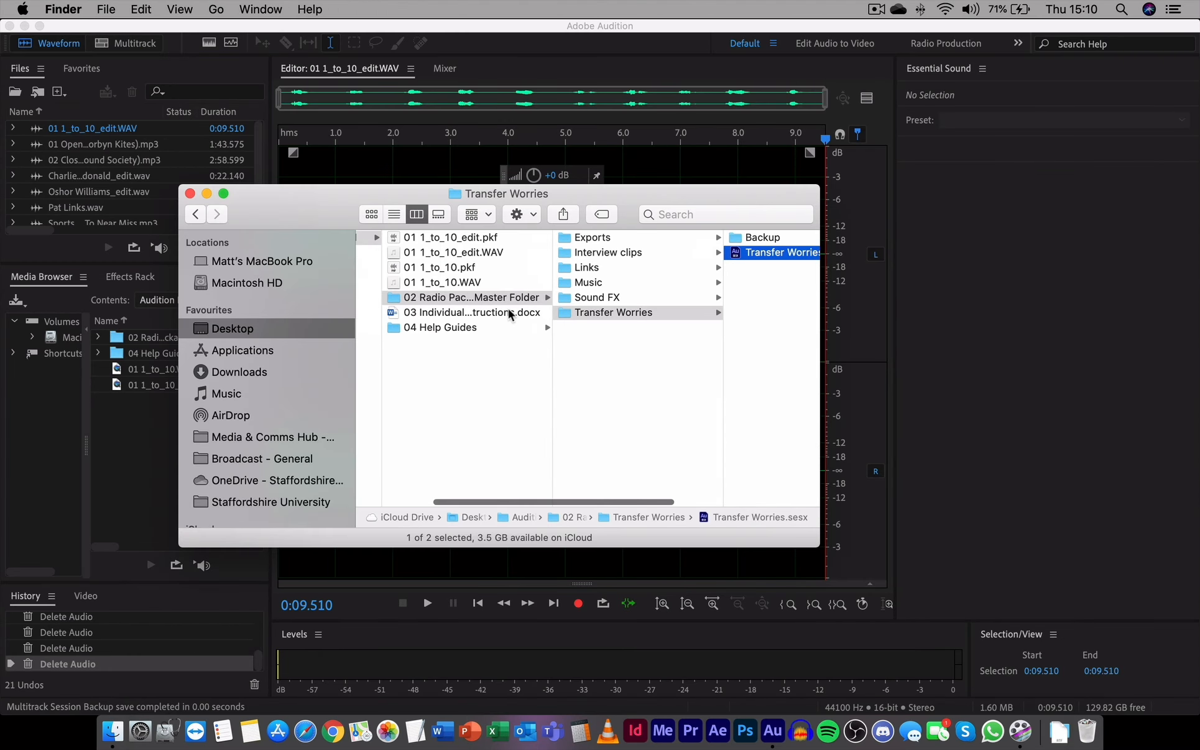
scroll(510, 313, right, 5)
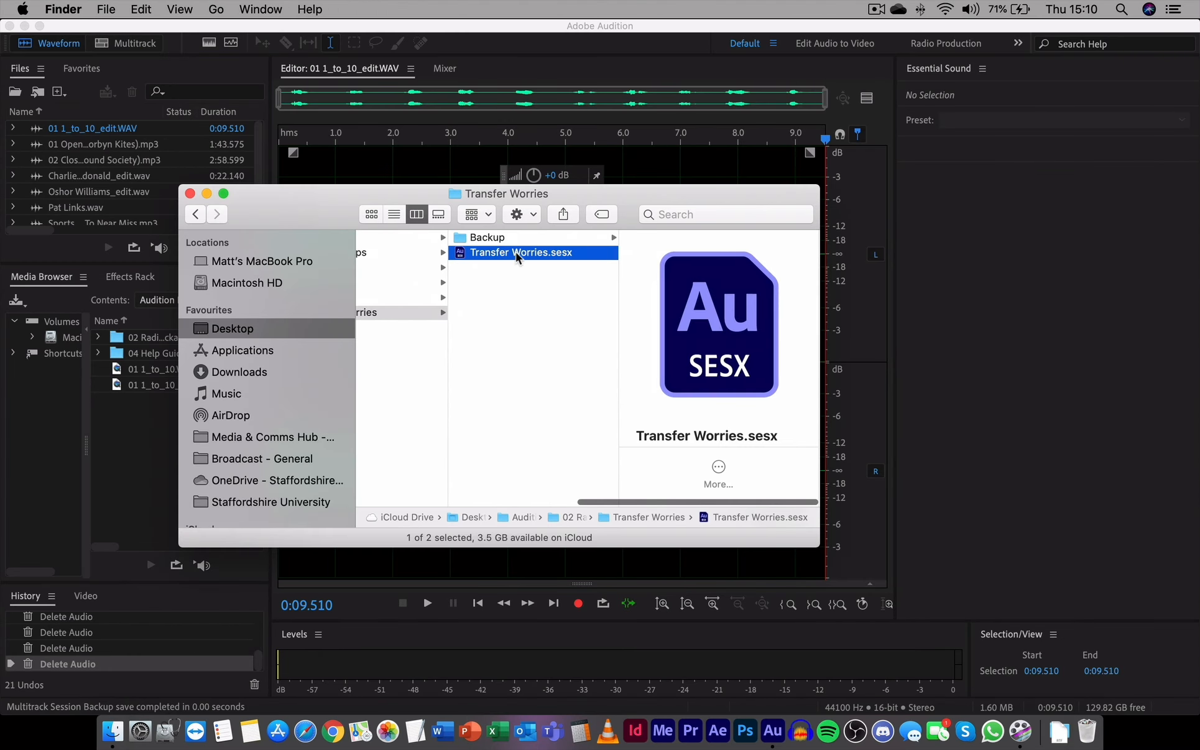
double_click(518, 255)
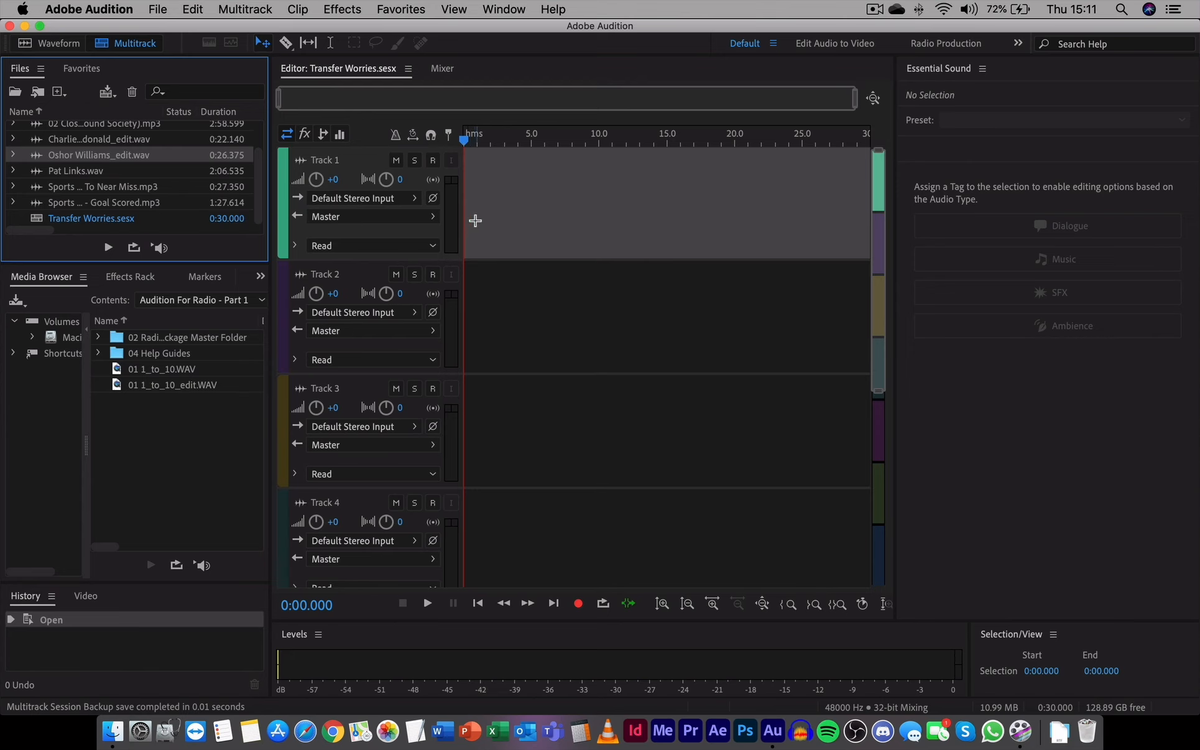
drag(87, 155, 459, 189)
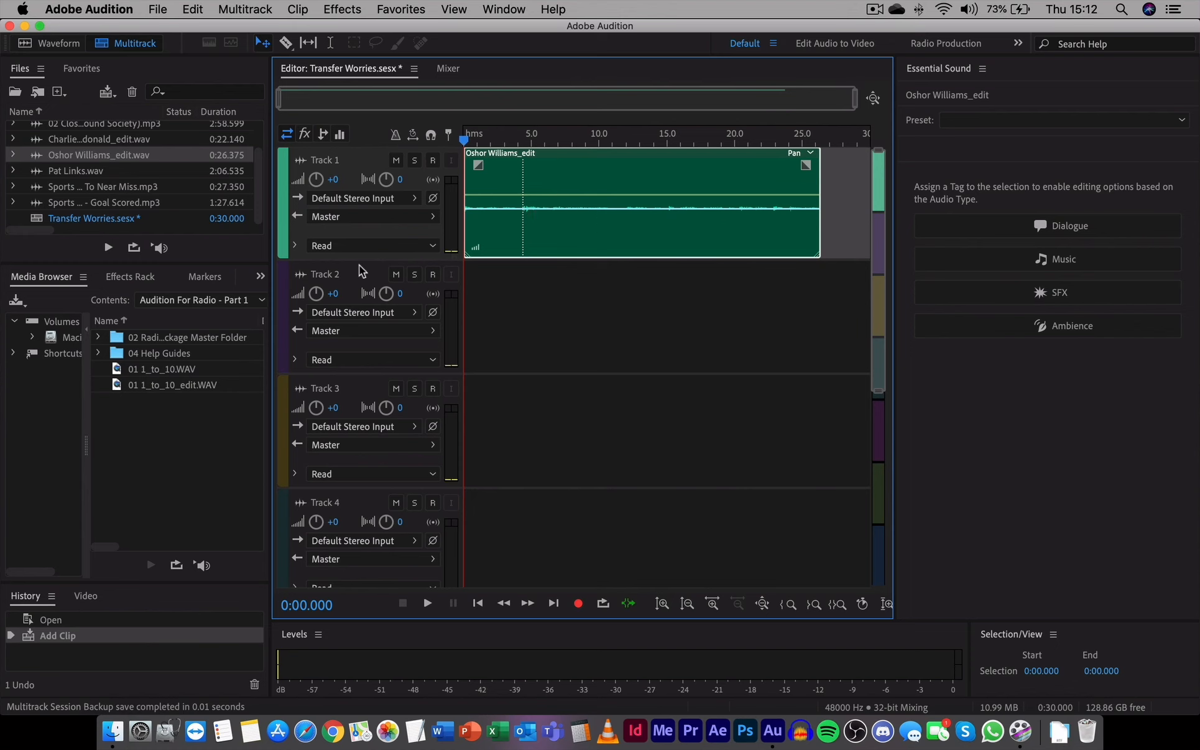
right_click(91, 220)
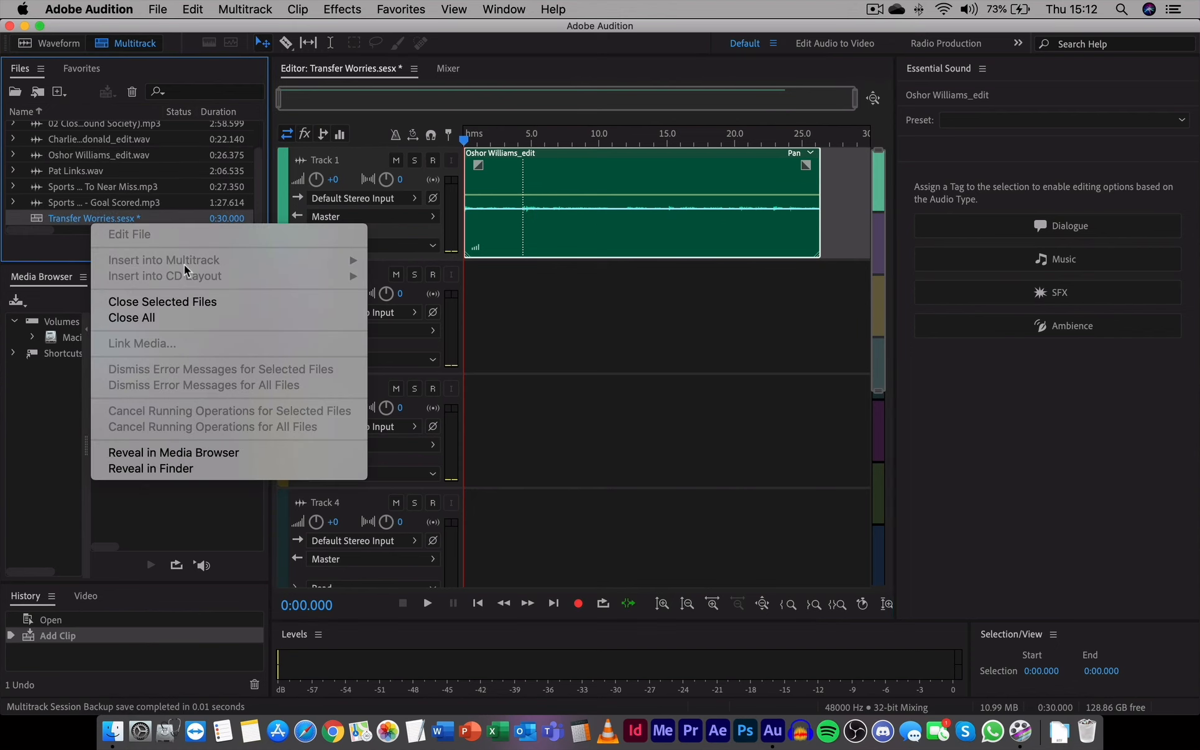
click(163, 302)
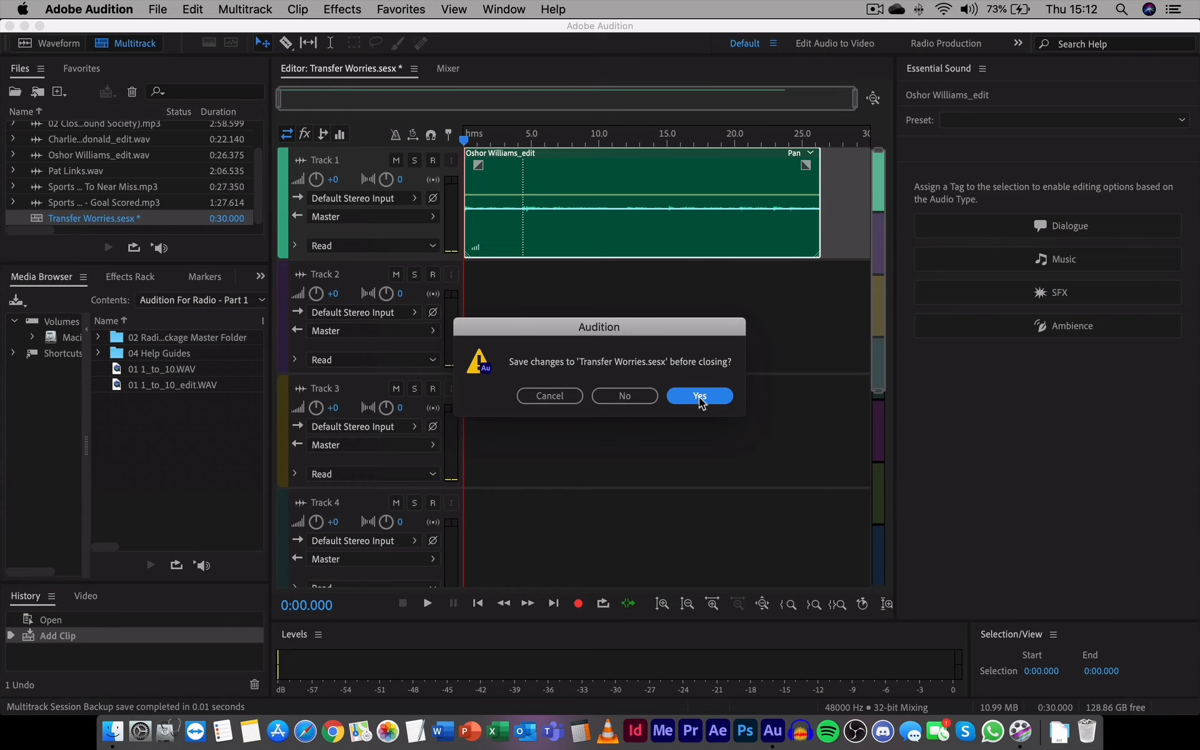
Save the Transfer Worries session changes while closing it
click(700, 397)
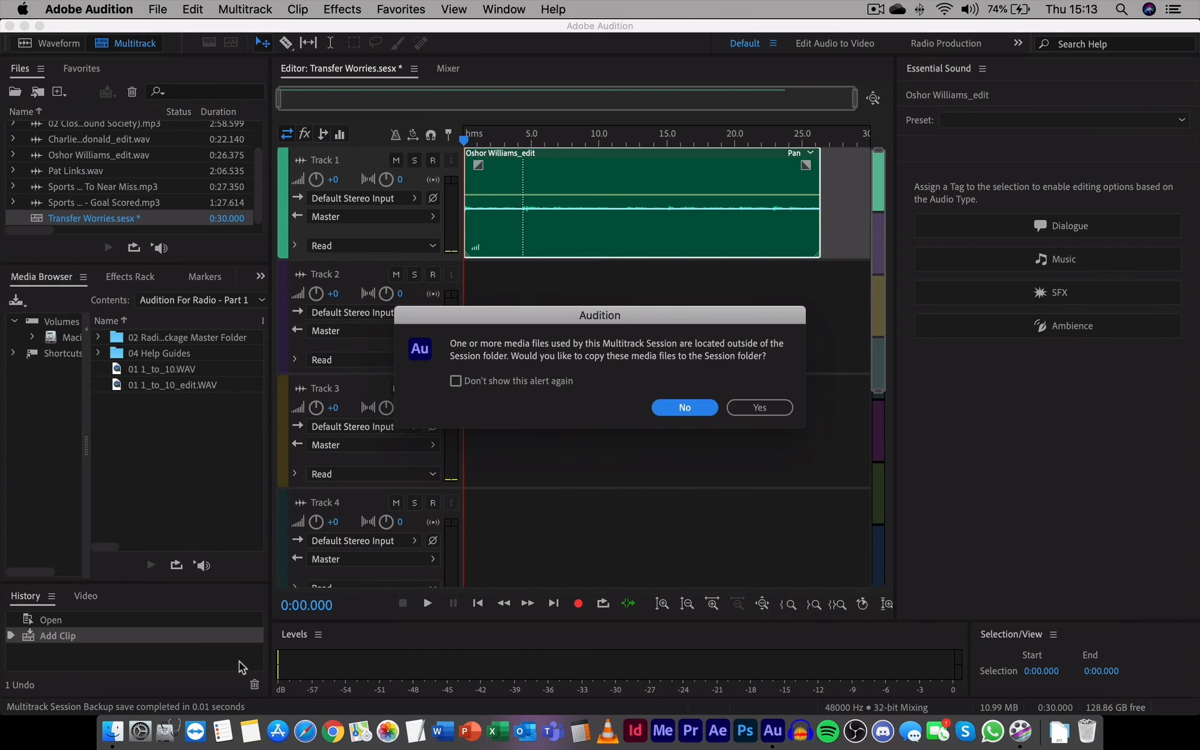
In Finder, select the 02 Radio Package Master Folder, leaving its name unchanged
click(112, 732)
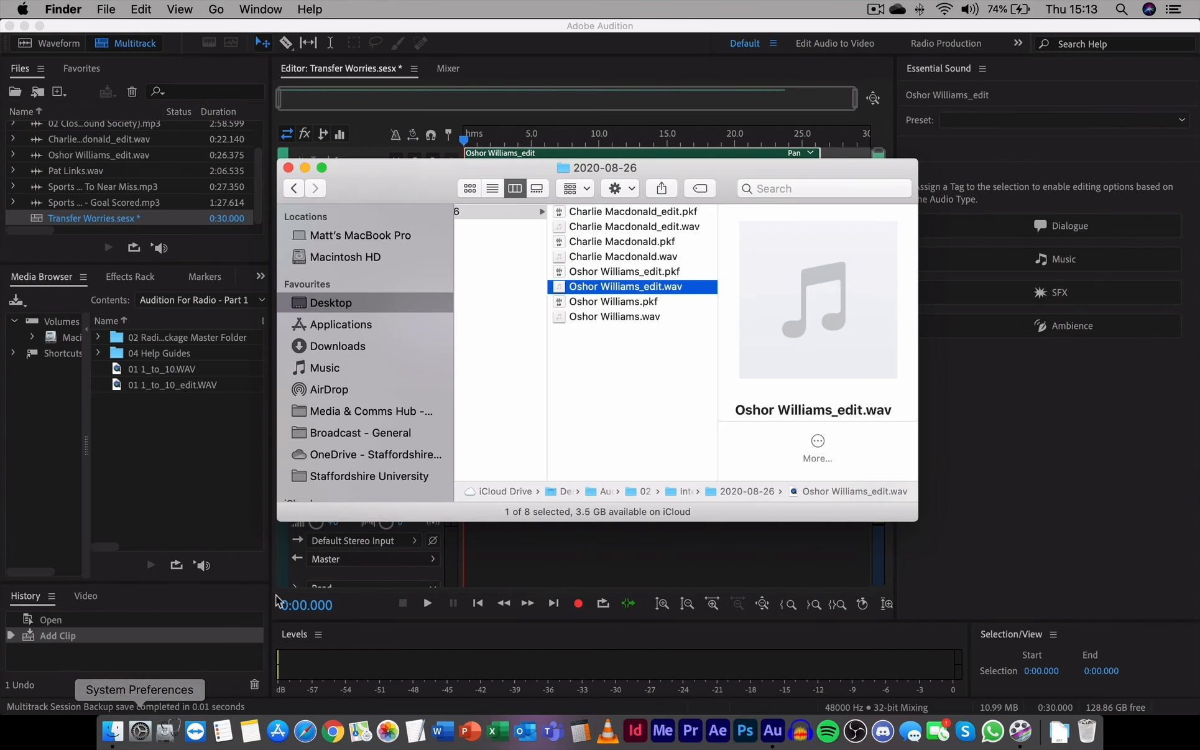
scroll(632, 367, left, 5)
scroll(631, 371, left, 2)
click(559, 273)
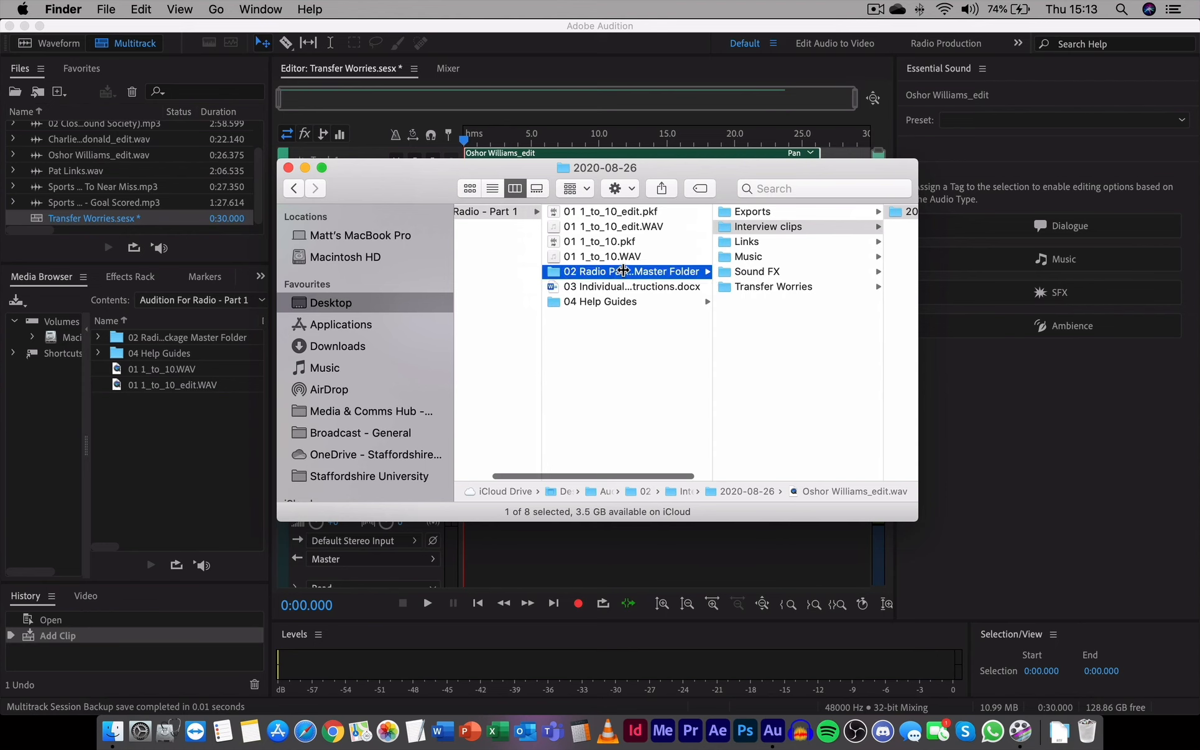
click(555, 274)
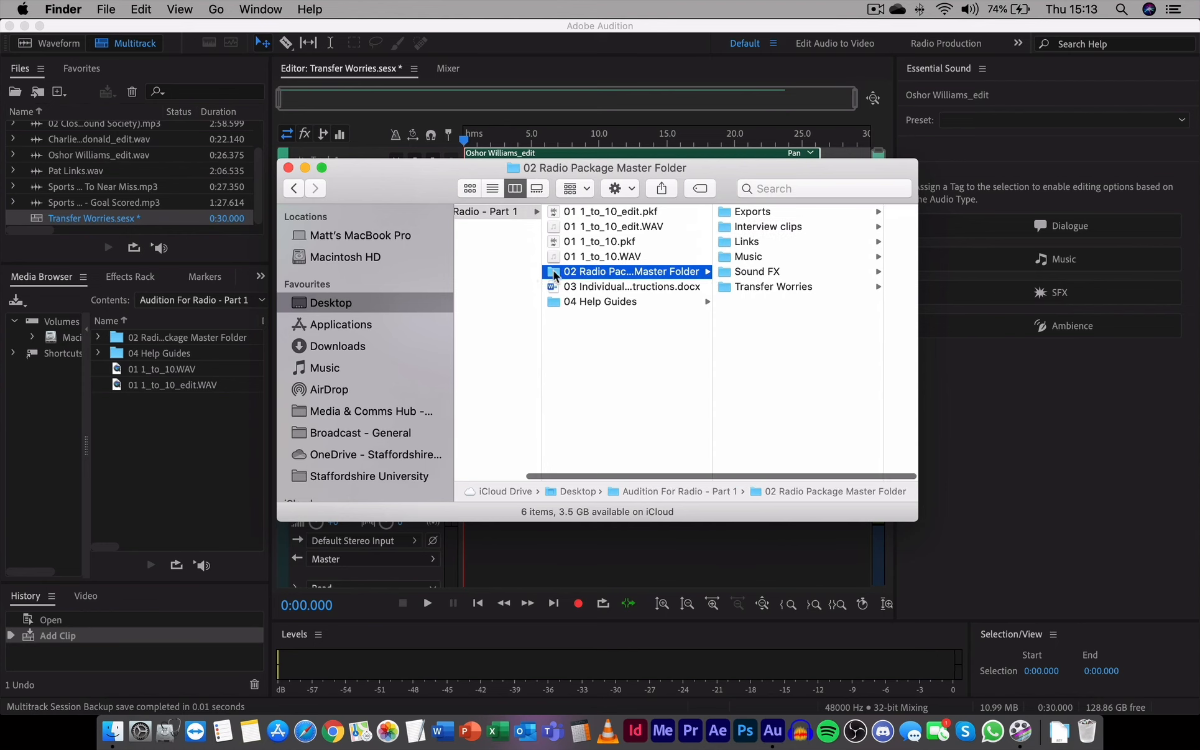
Check Interview clips, Links, Music, Sound FX and Transfer Worries, then raise Audition's copy-media alert
scroll(552, 272, right, 1)
click(751, 226)
click(611, 241)
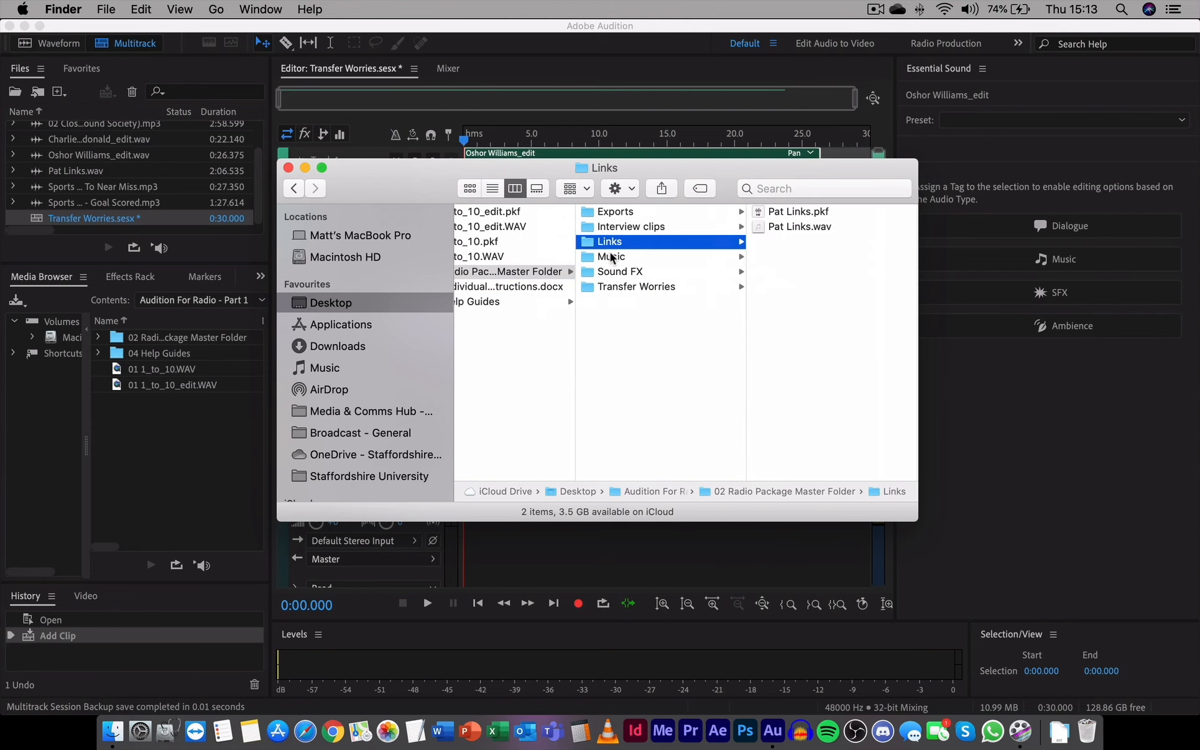
click(611, 256)
click(612, 271)
click(616, 287)
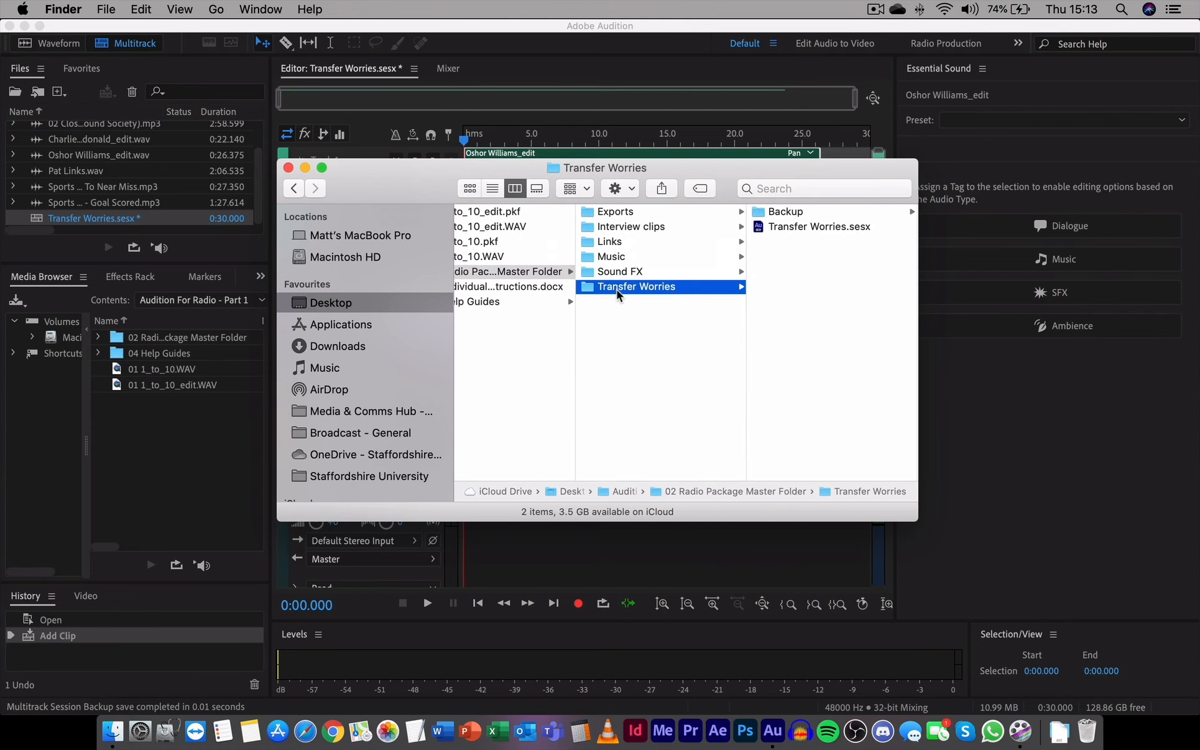
drag(669, 170, 639, 443)
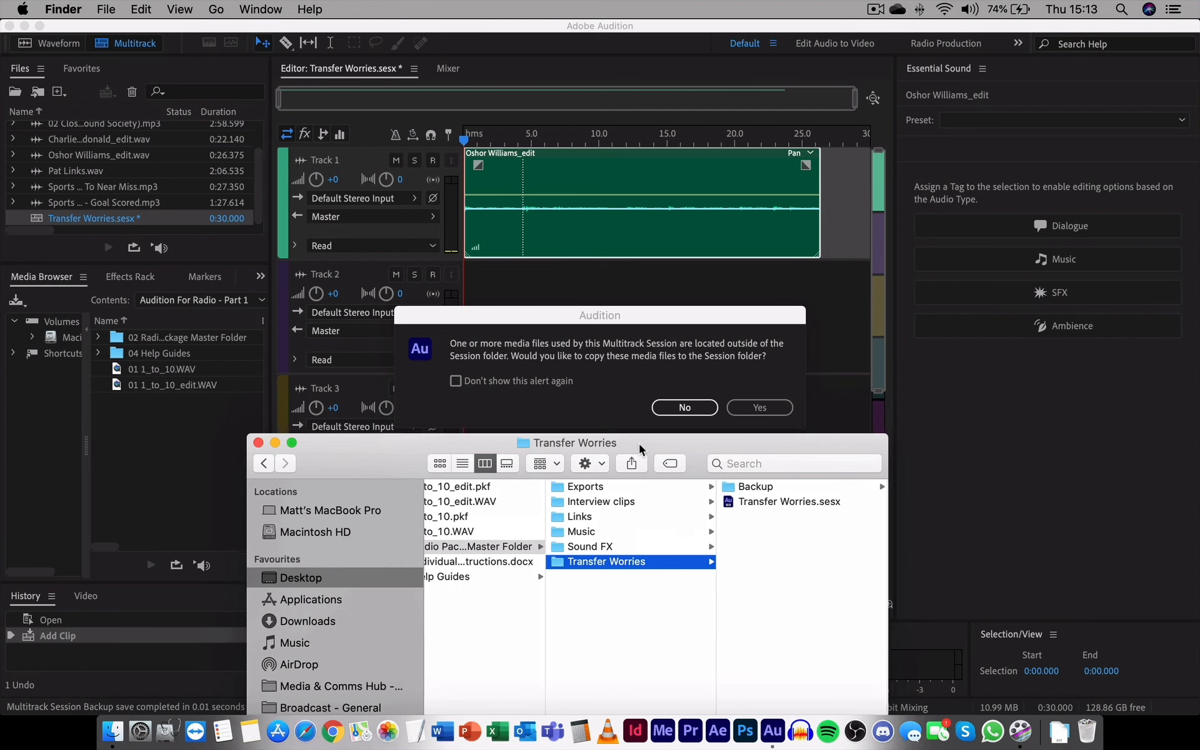
drag(671, 309, 632, 201)
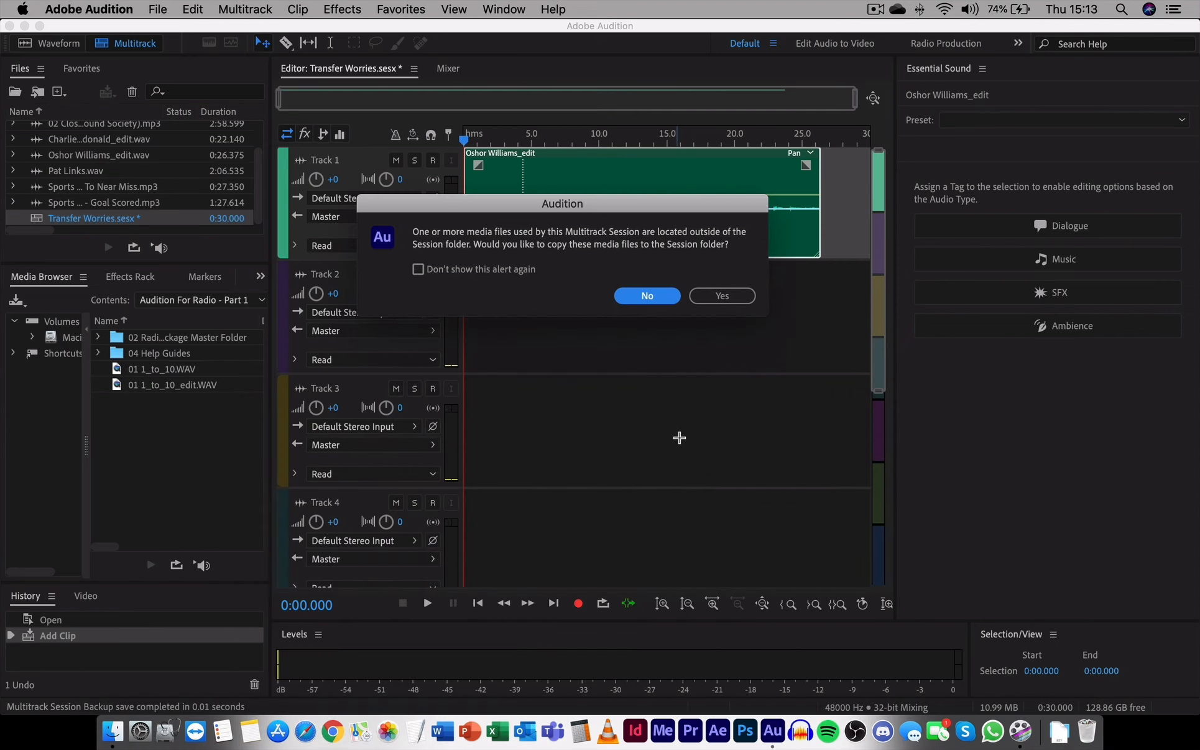
key(super+Tab)
drag(646, 423, 635, 338)
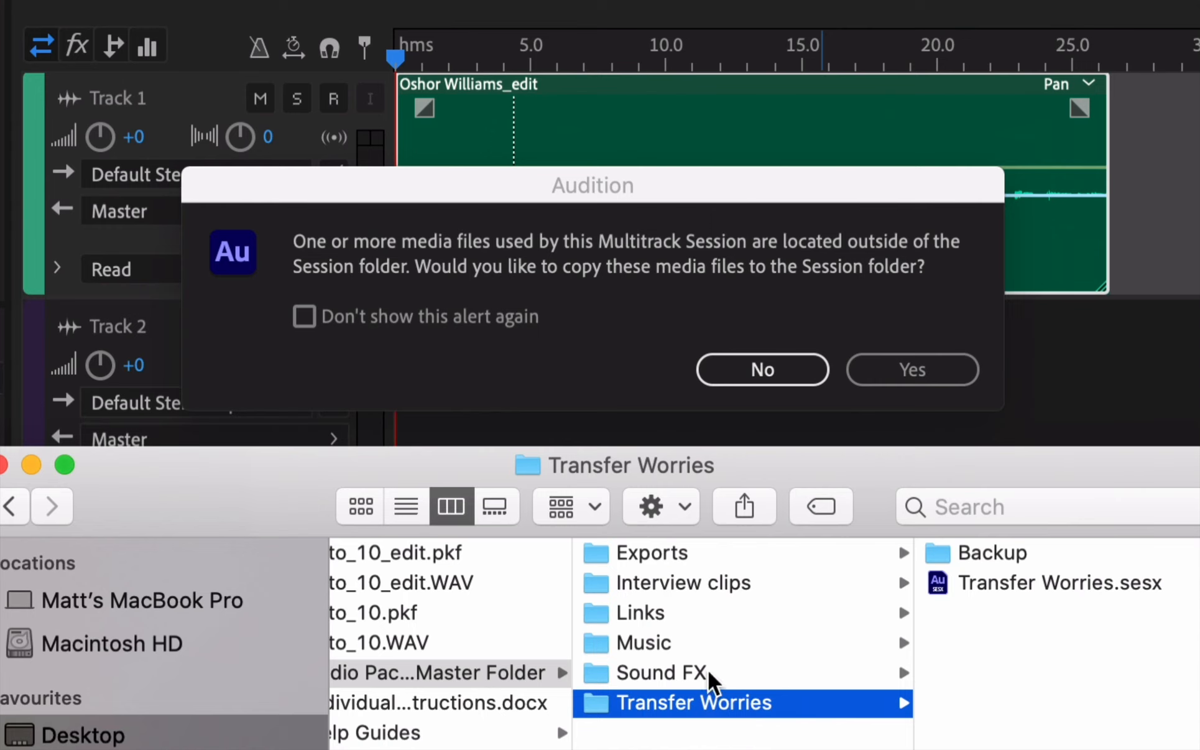
click(693, 581)
click(993, 551)
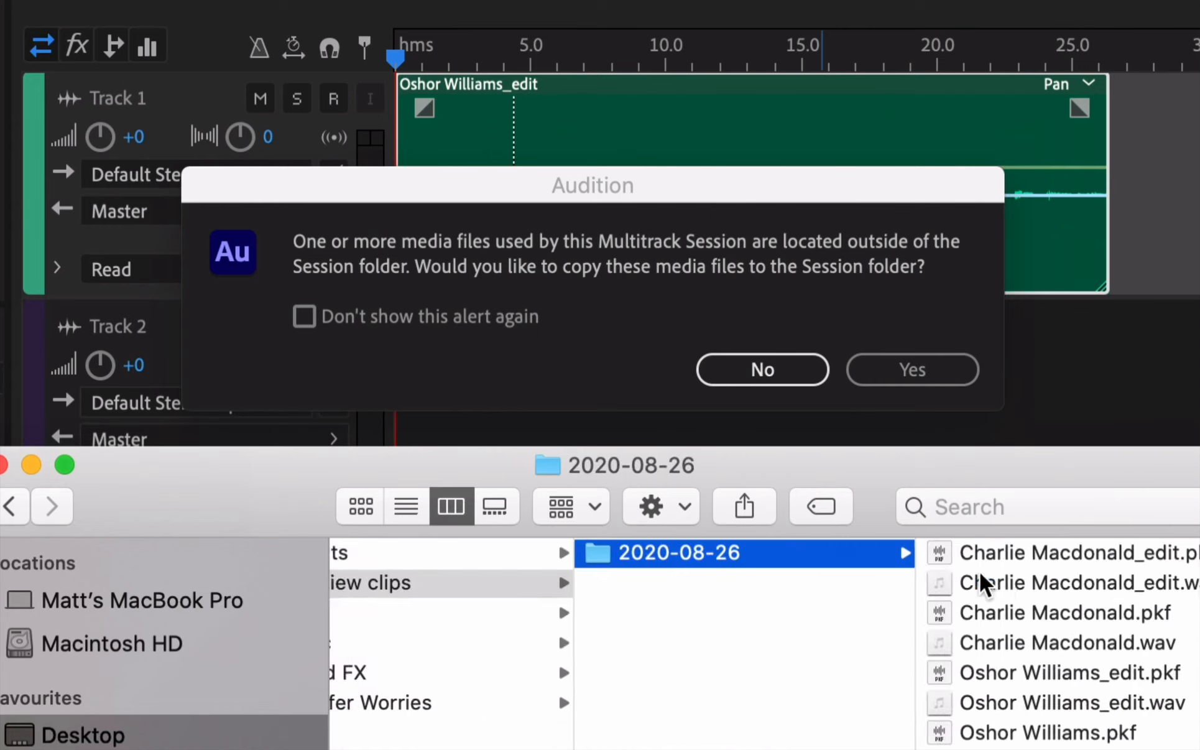
click(1061, 702)
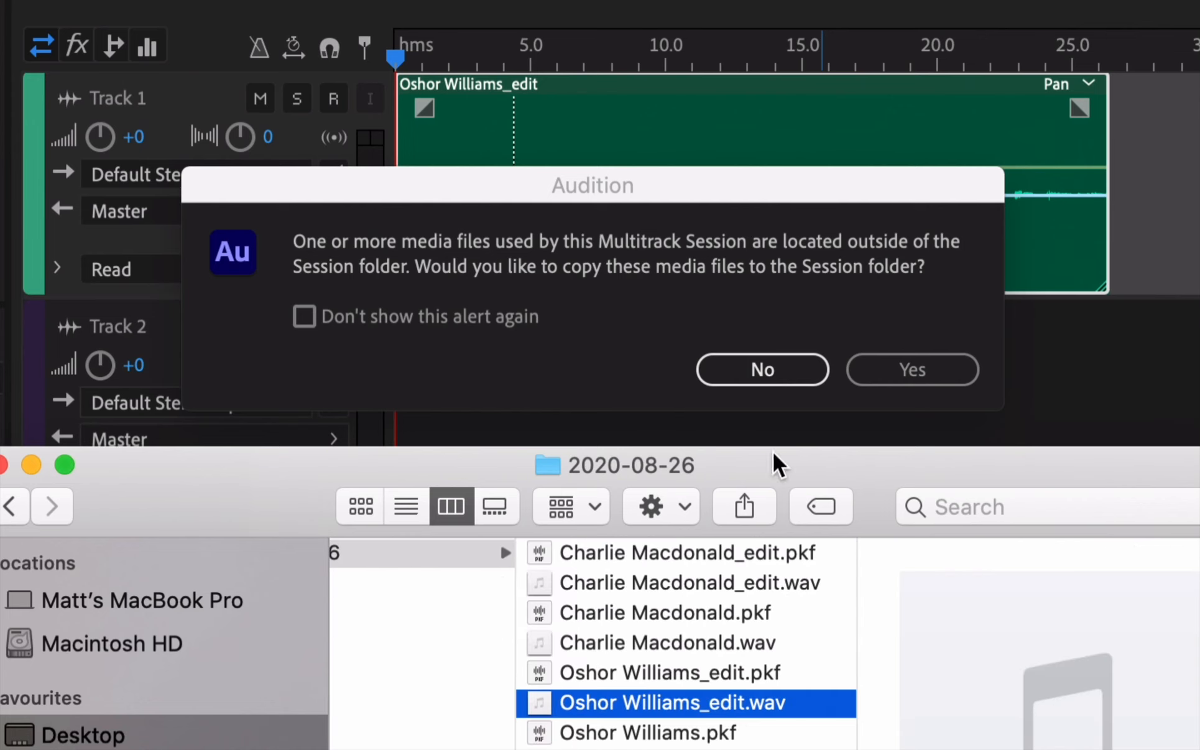
scroll(778, 620, left, 4)
scroll(777, 619, left, 6)
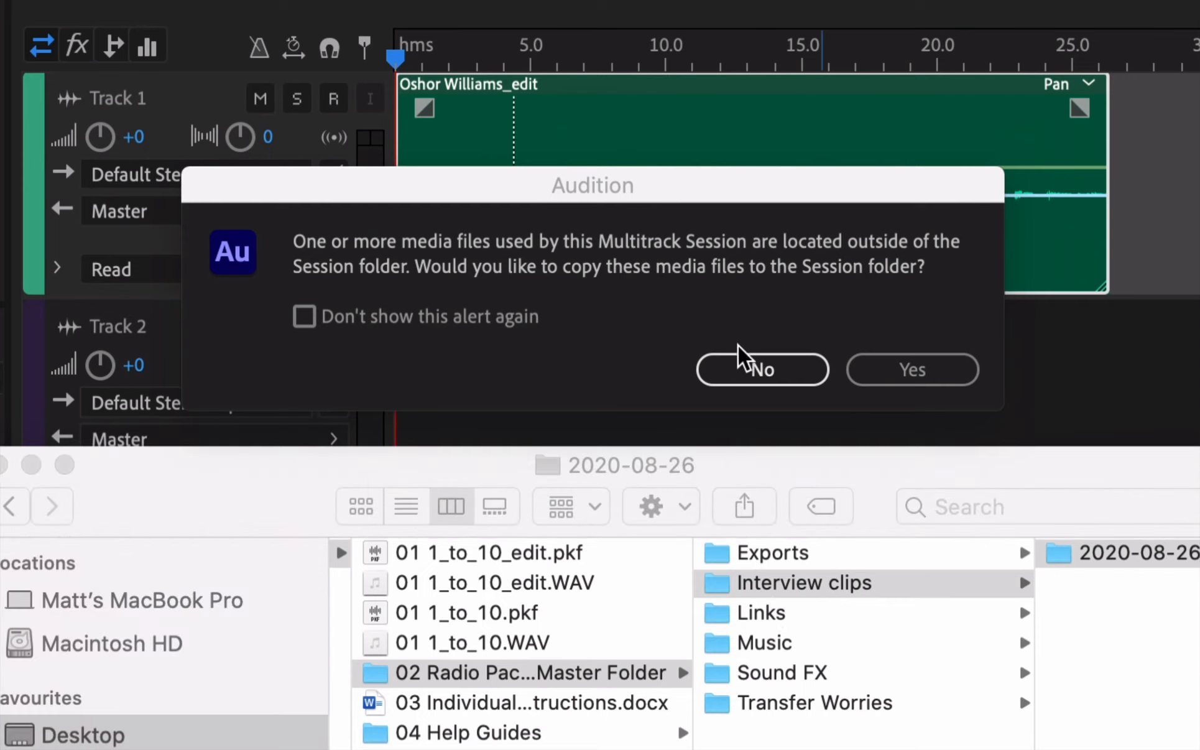
click(738, 345)
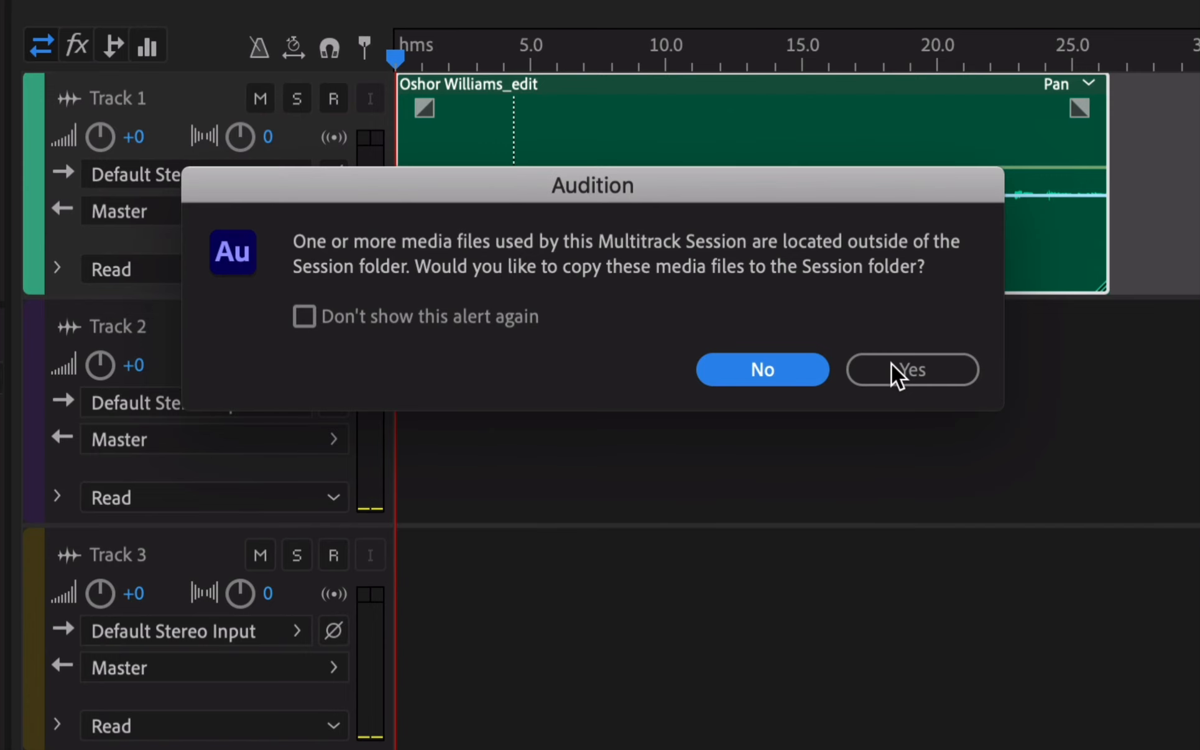
Decline copying media, then show the 2020-08-26 interview folder's files in Finder
click(762, 370)
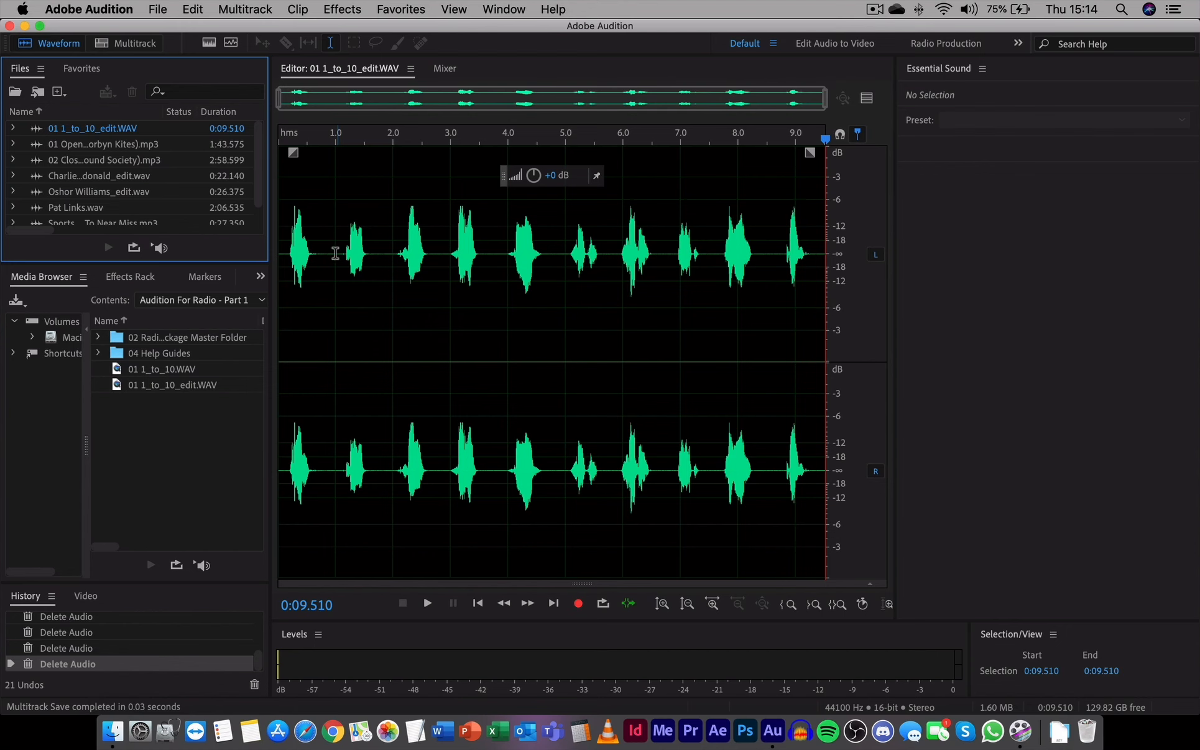
click(117, 732)
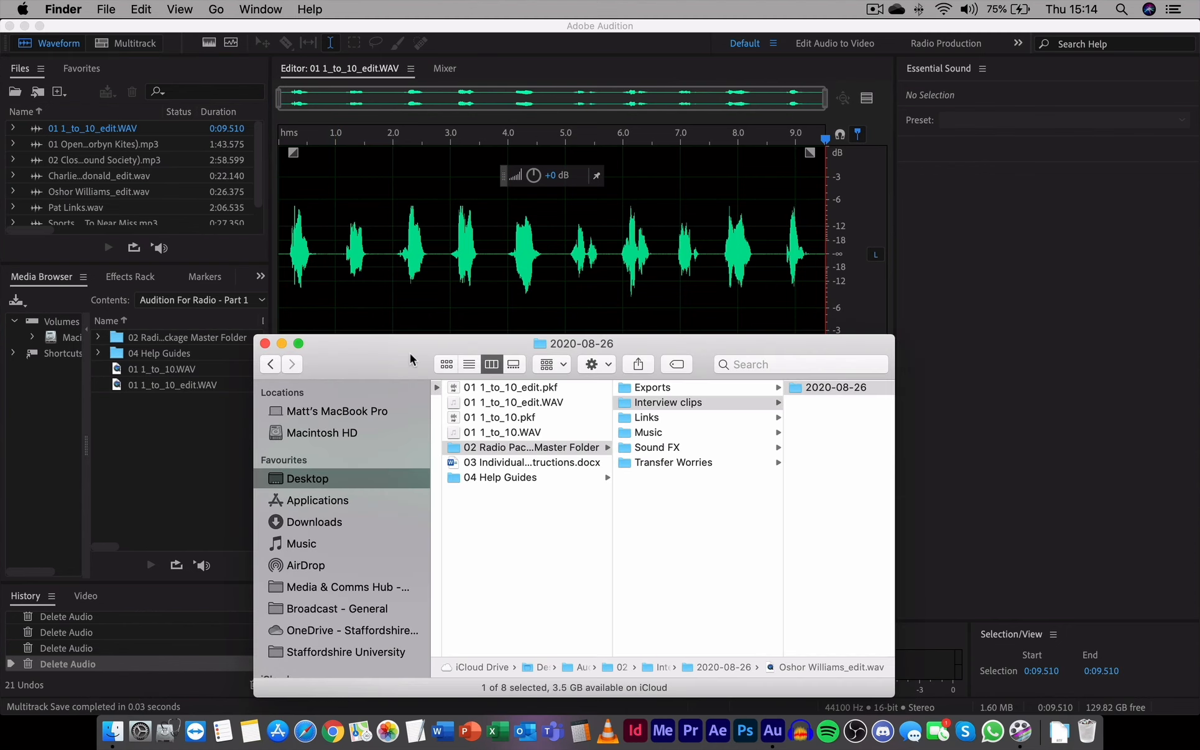
drag(665, 343, 517, 296)
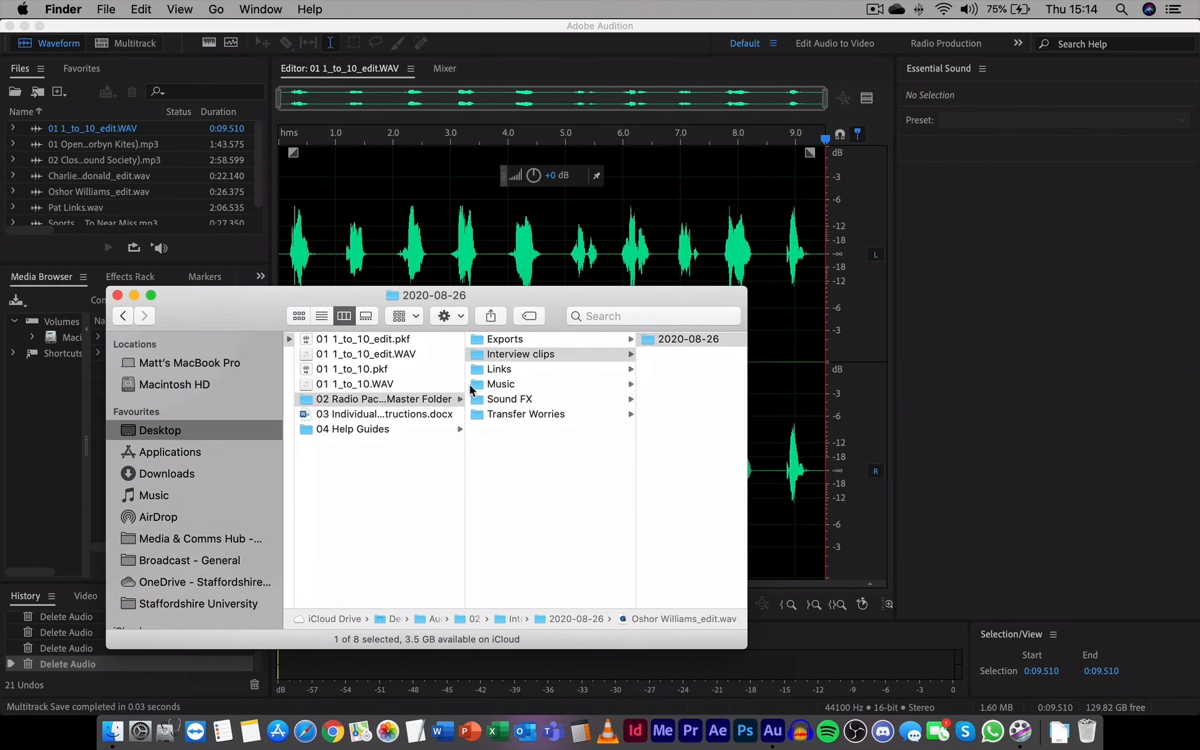
click(696, 339)
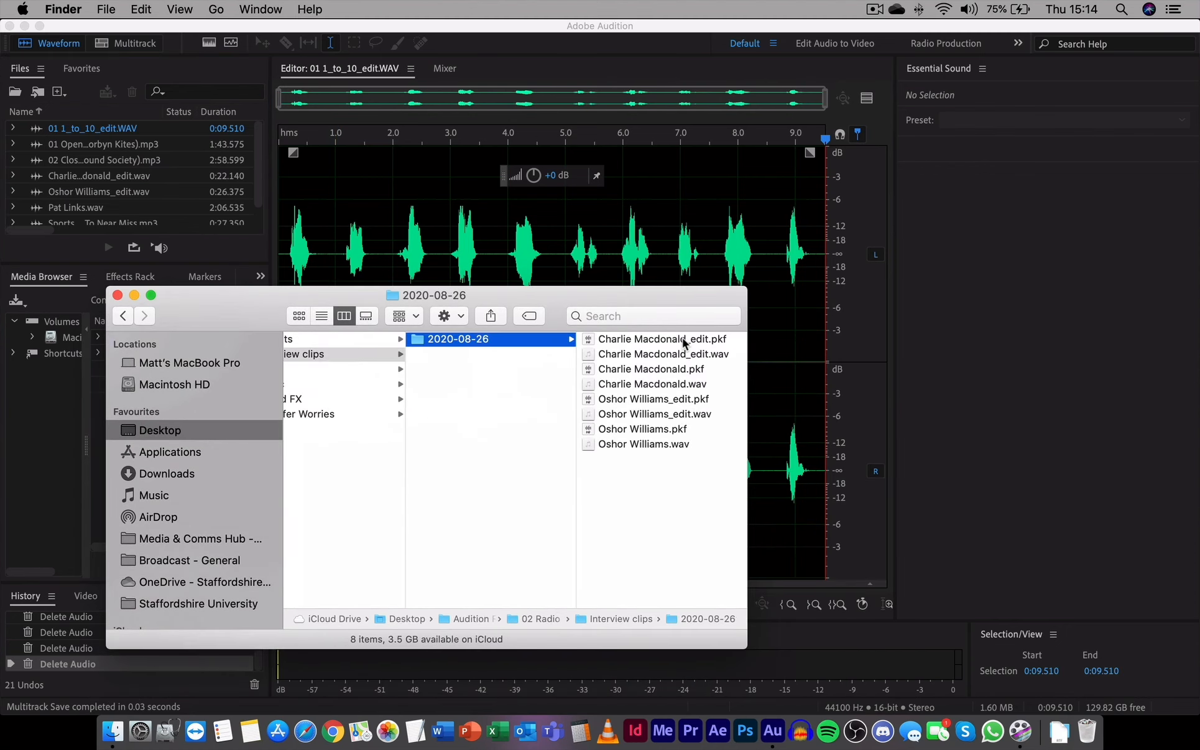
click(638, 483)
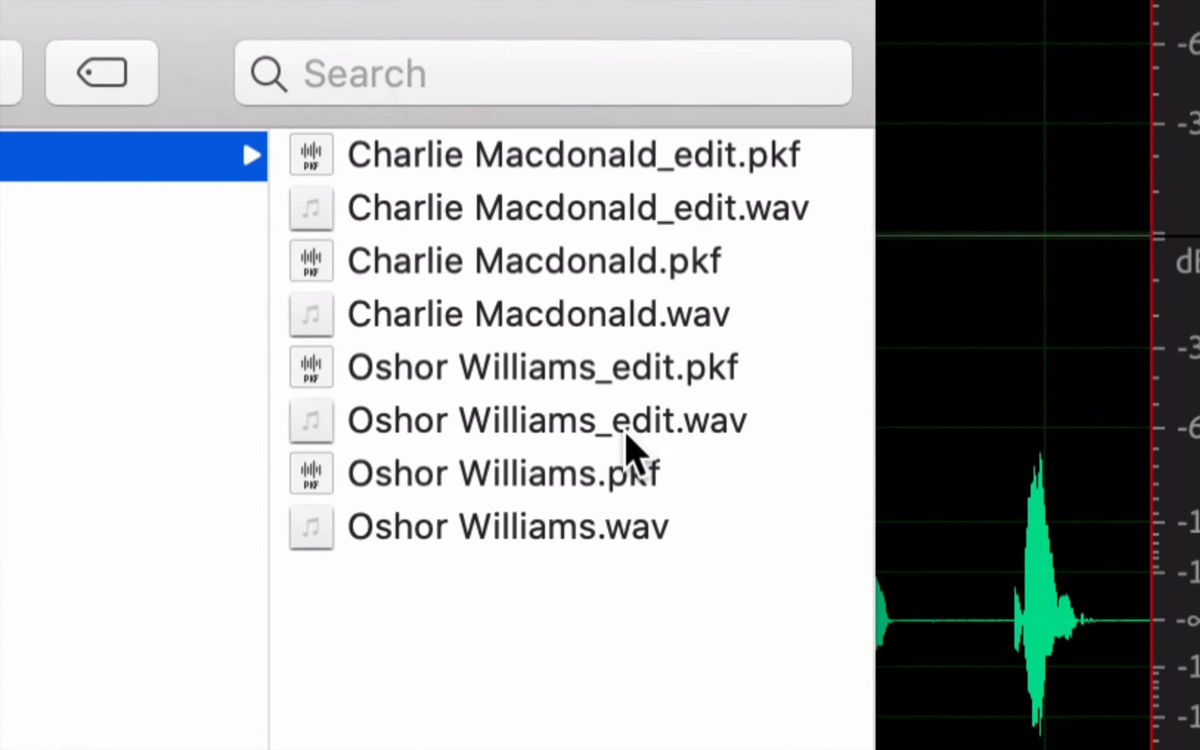
click(625, 435)
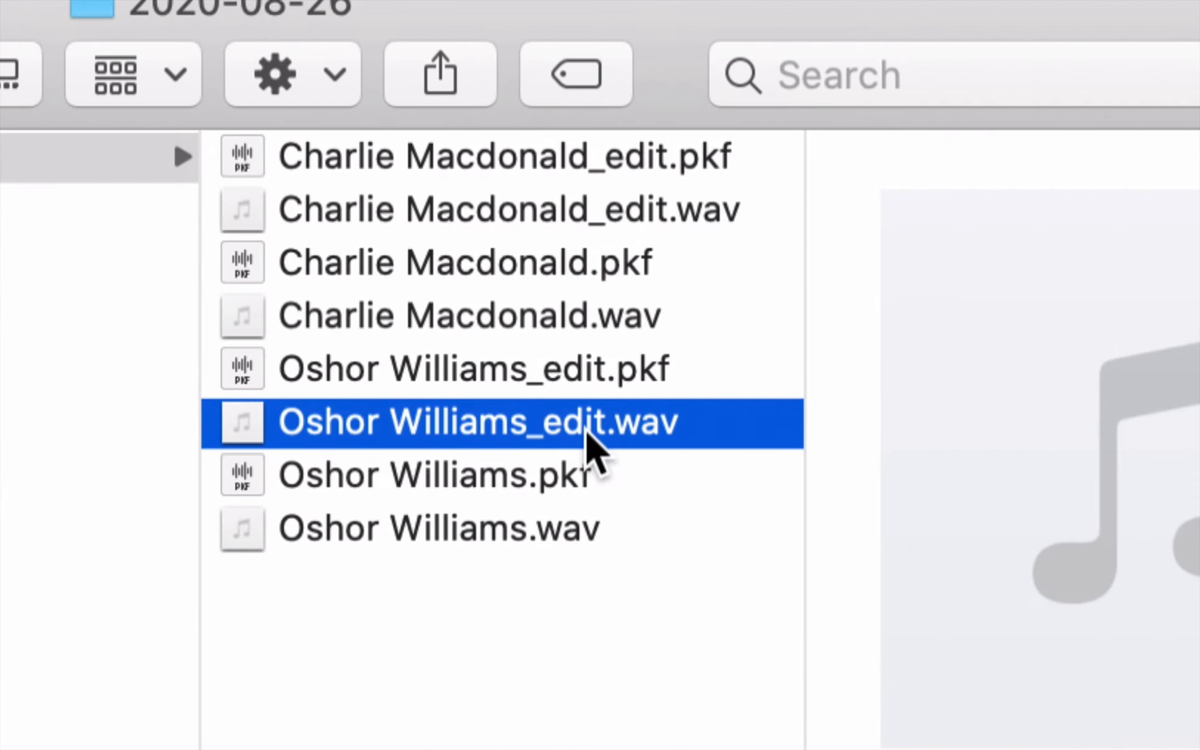
click(587, 434)
key(Right)
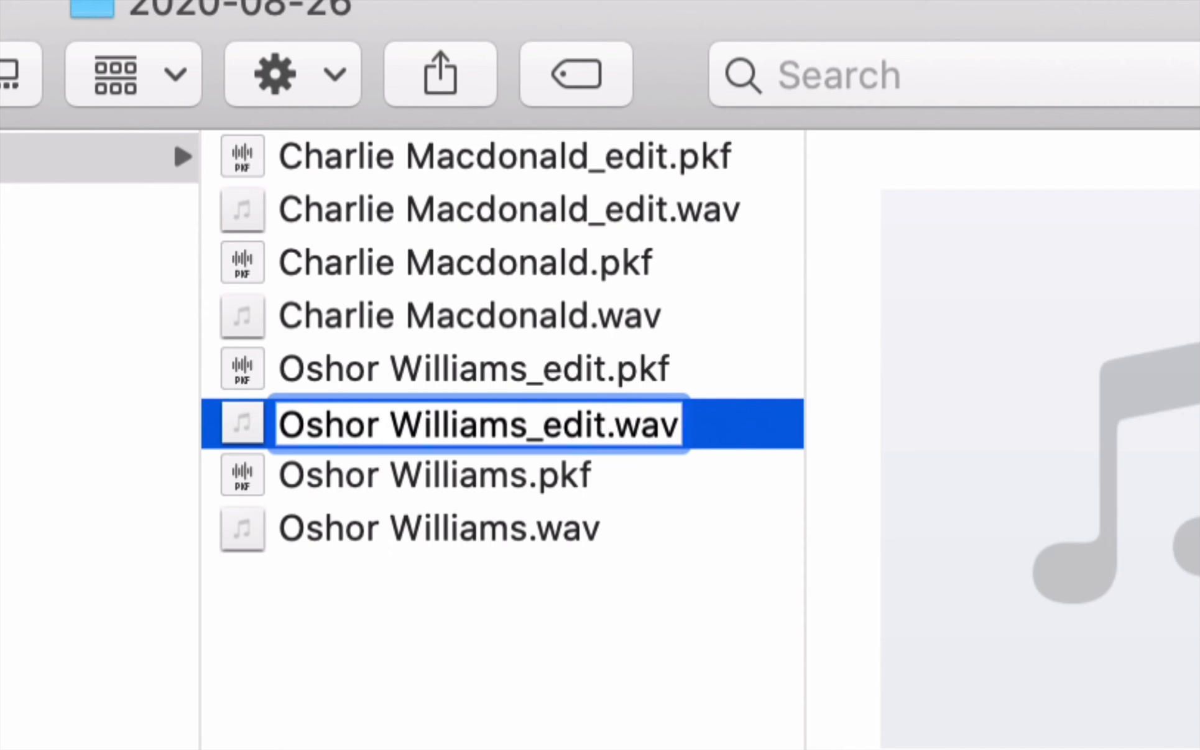
text(2)
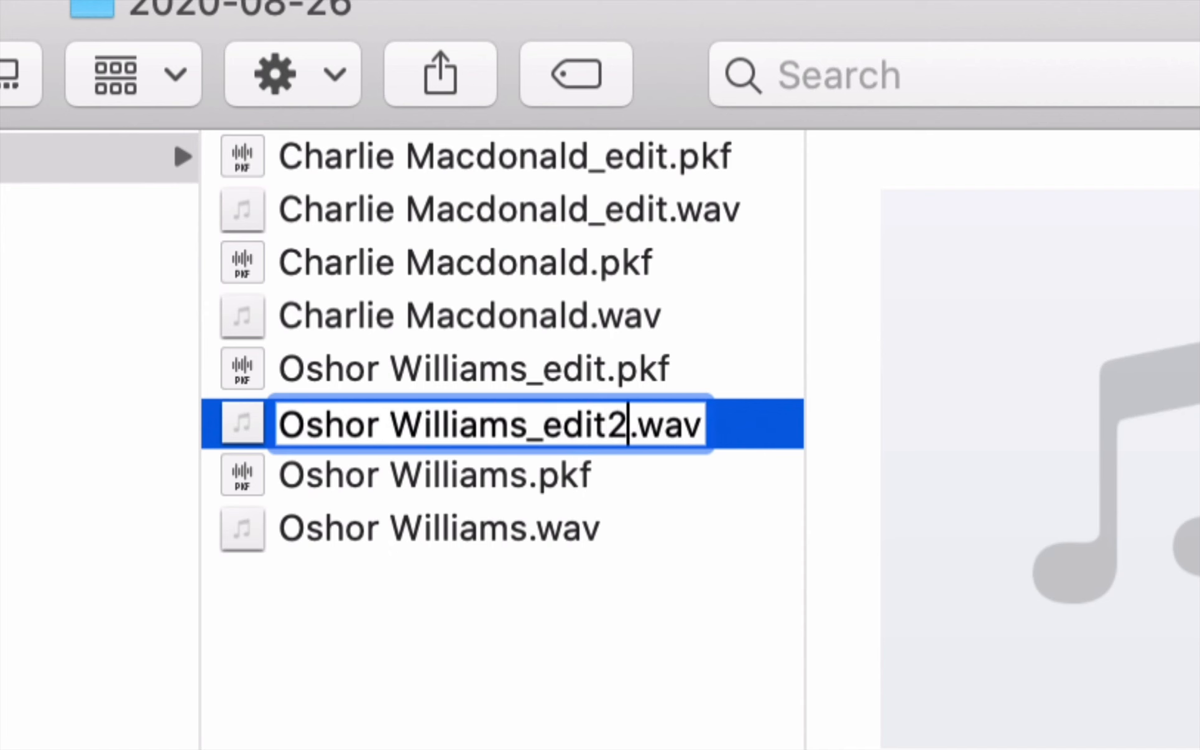
key(Return)
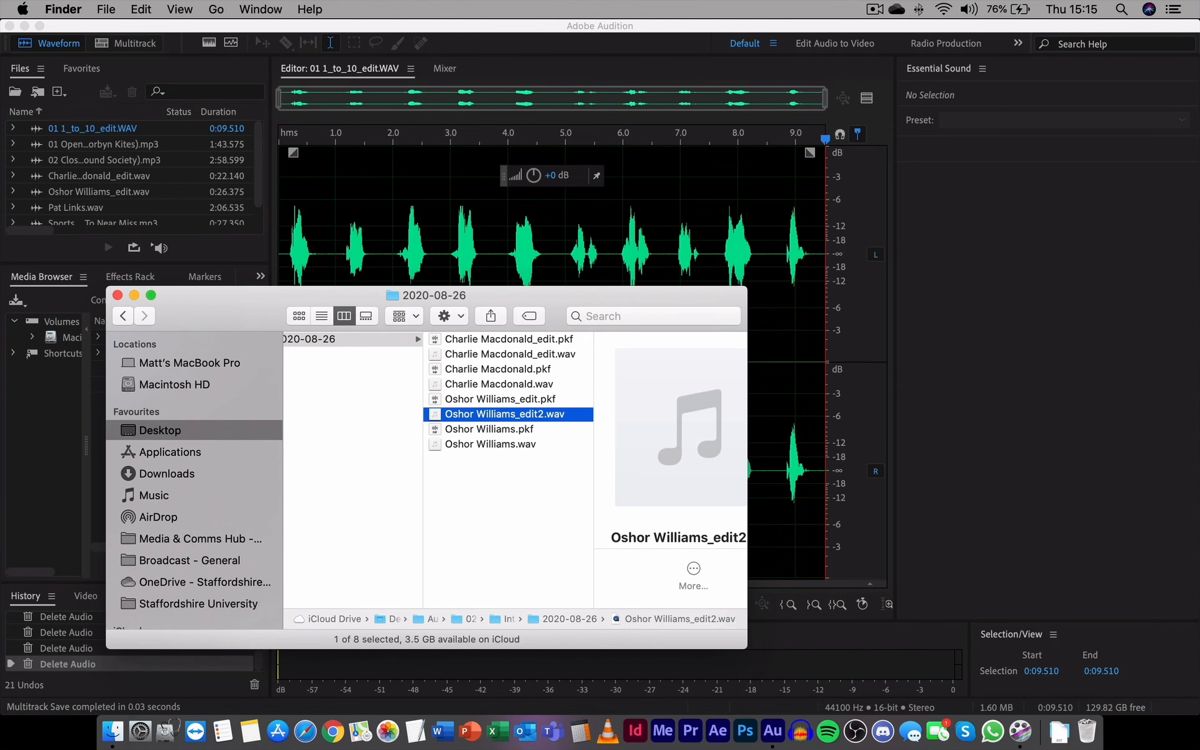
Open the Transfer Worries session folder in Finder
drag(249, 295, 388, 280)
scroll(652, 454, left, 5)
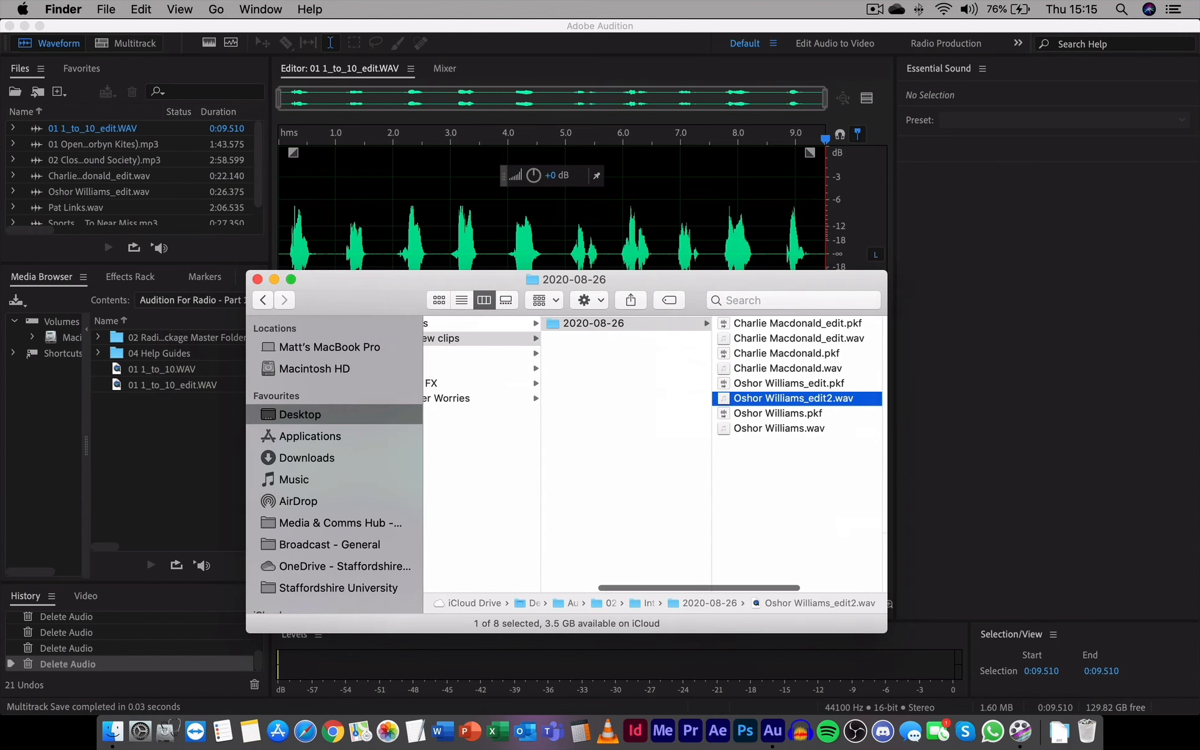
click(513, 398)
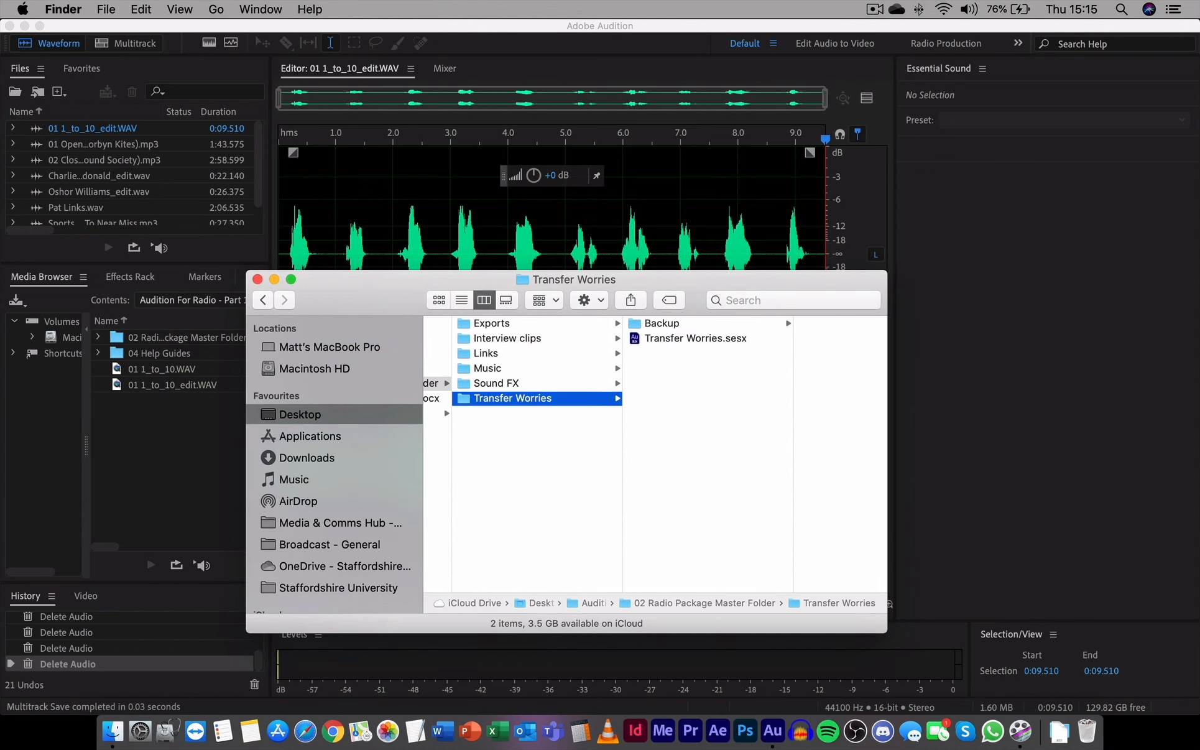
double_click(685, 336)
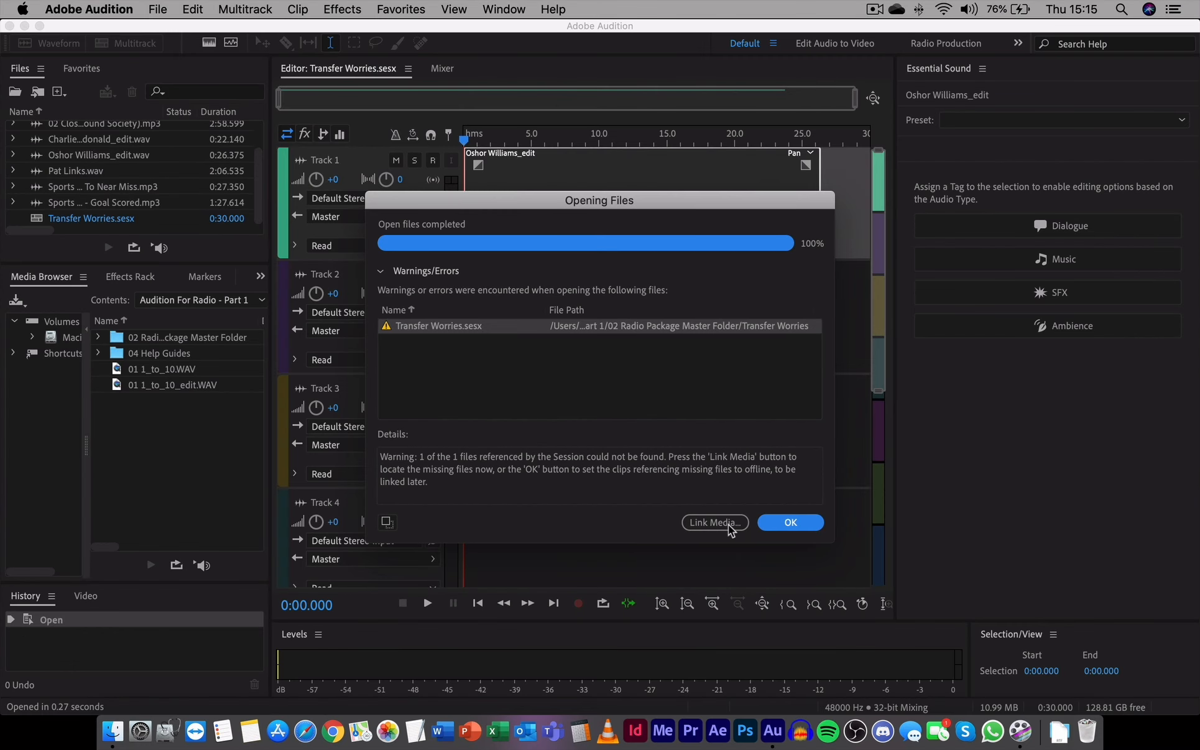
click(728, 523)
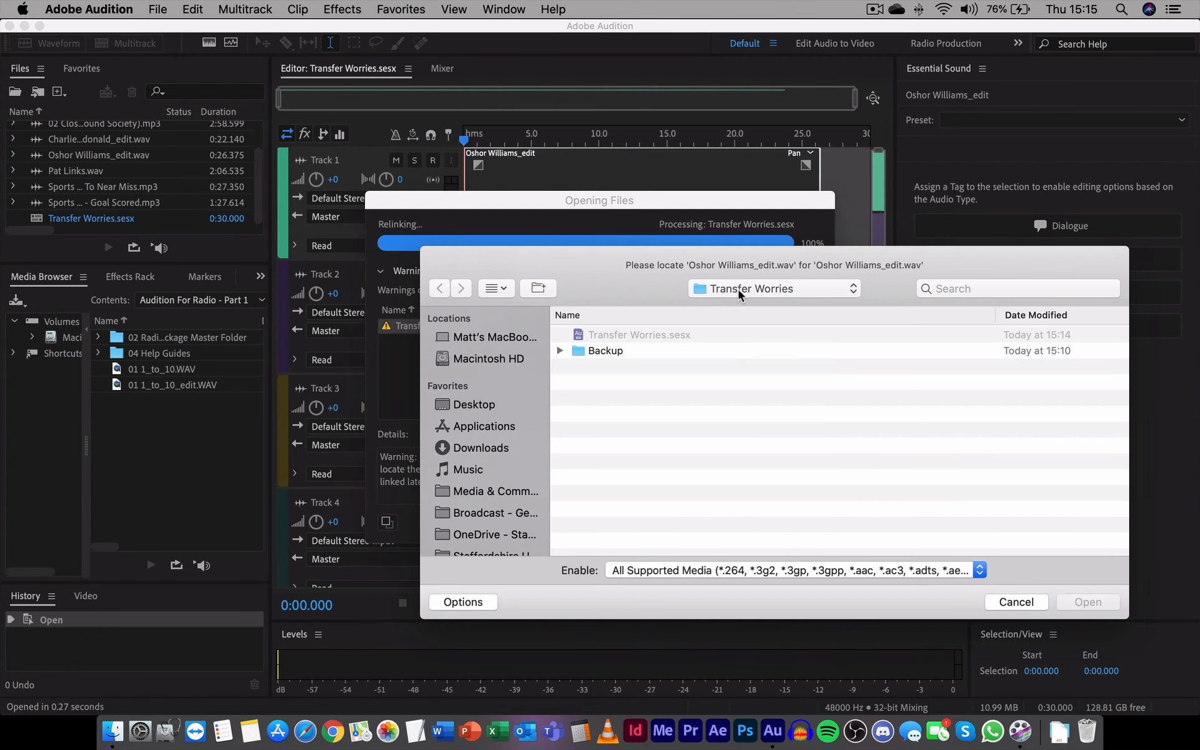
click(738, 288)
click(742, 308)
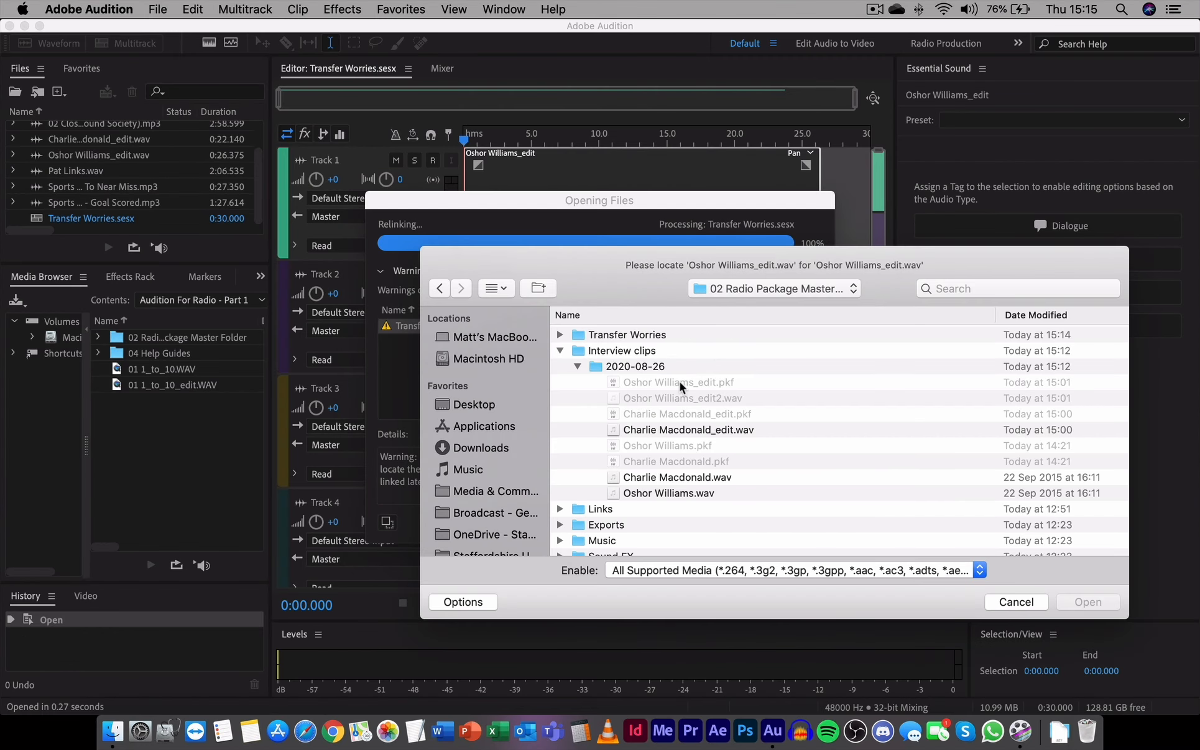
click(627, 348)
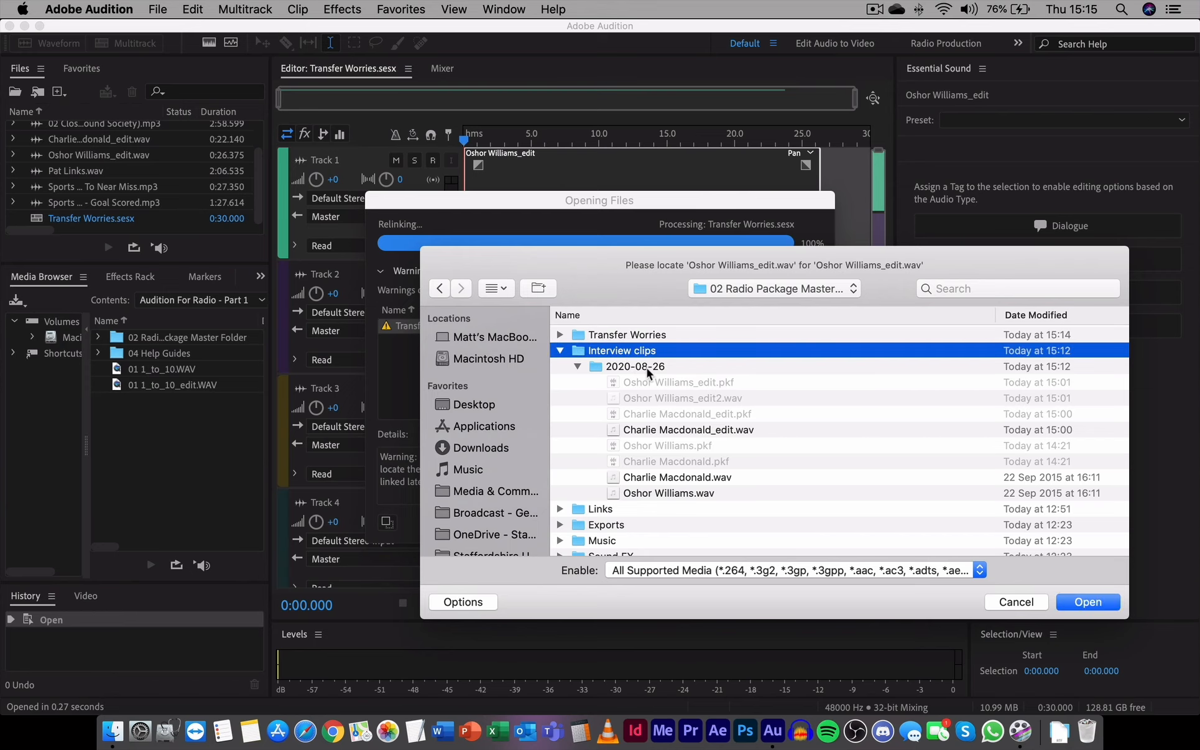
click(647, 368)
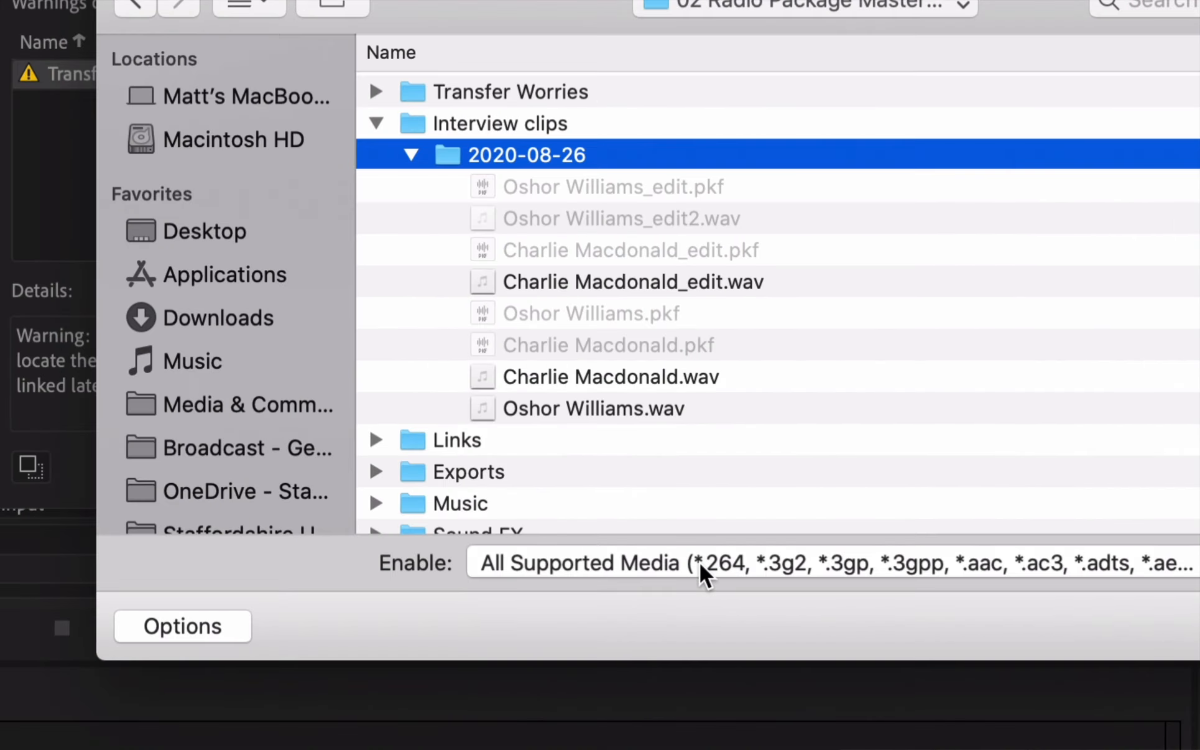
click(700, 563)
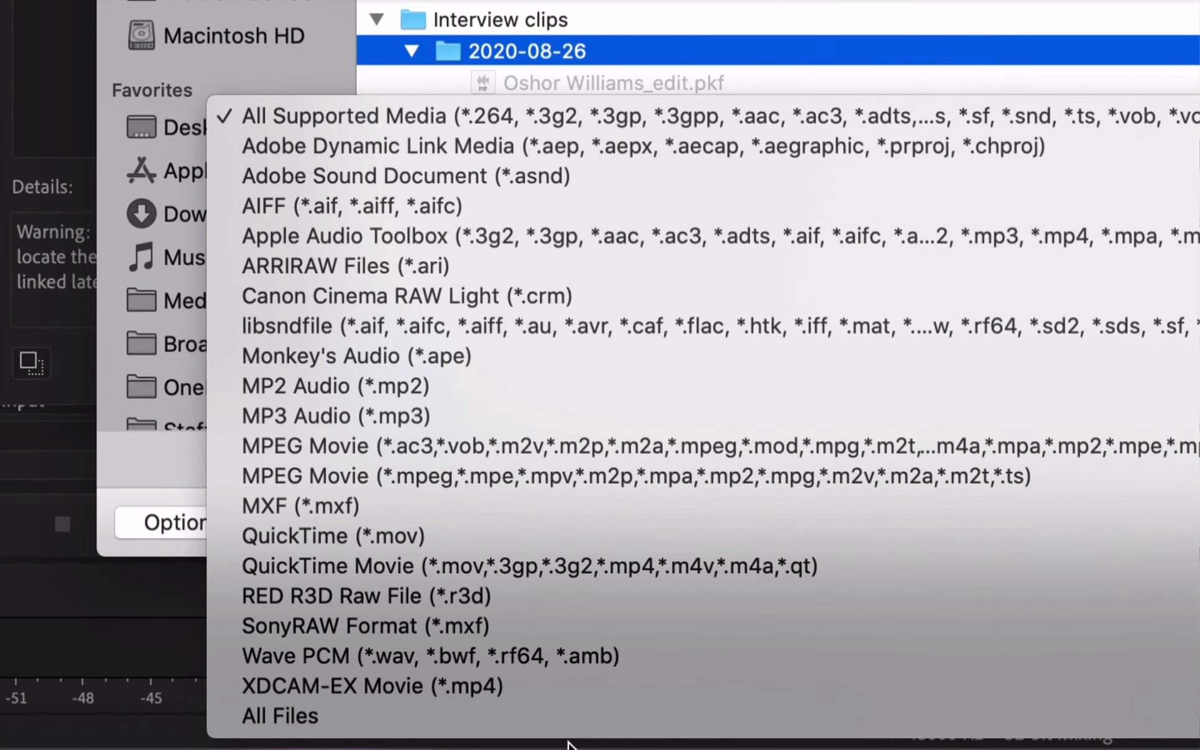
click(562, 715)
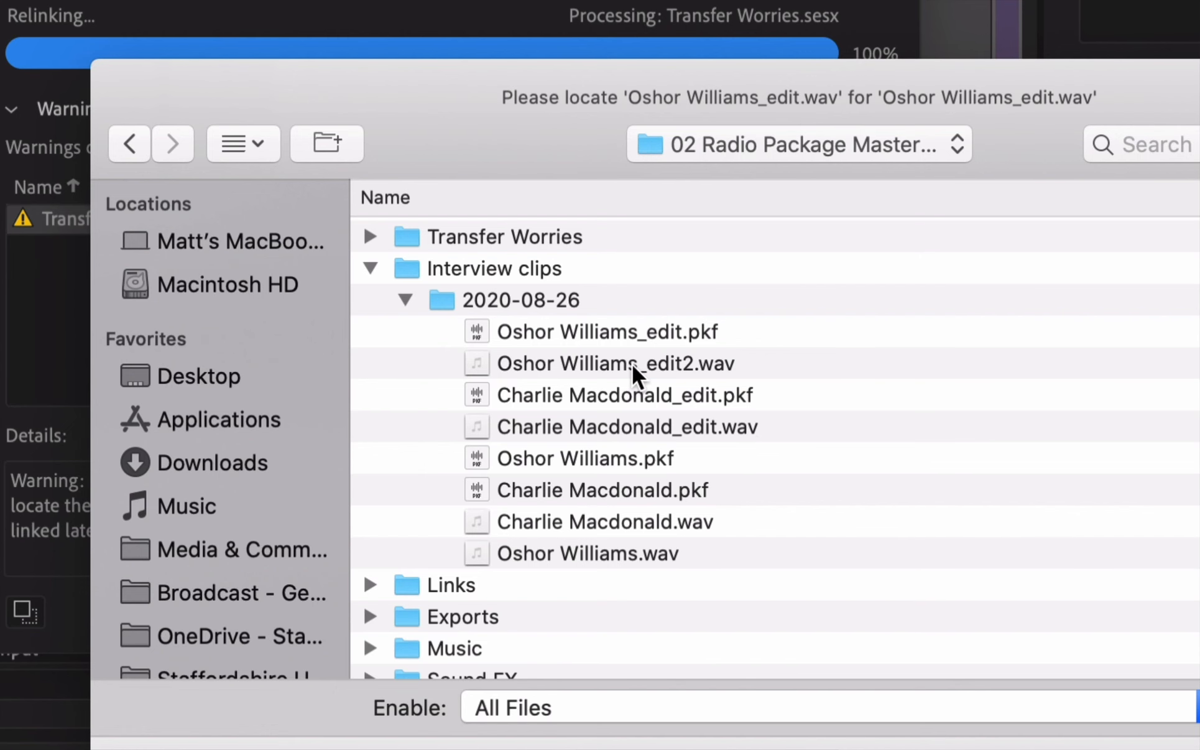
click(632, 365)
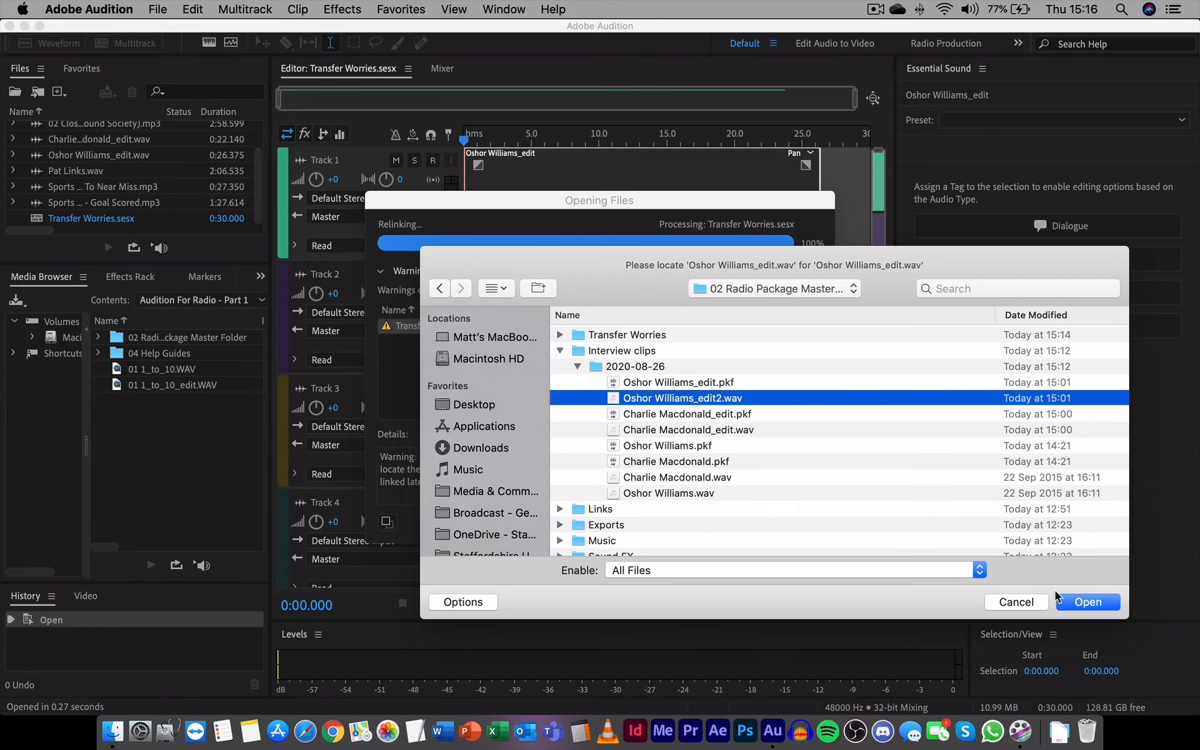
click(1082, 602)
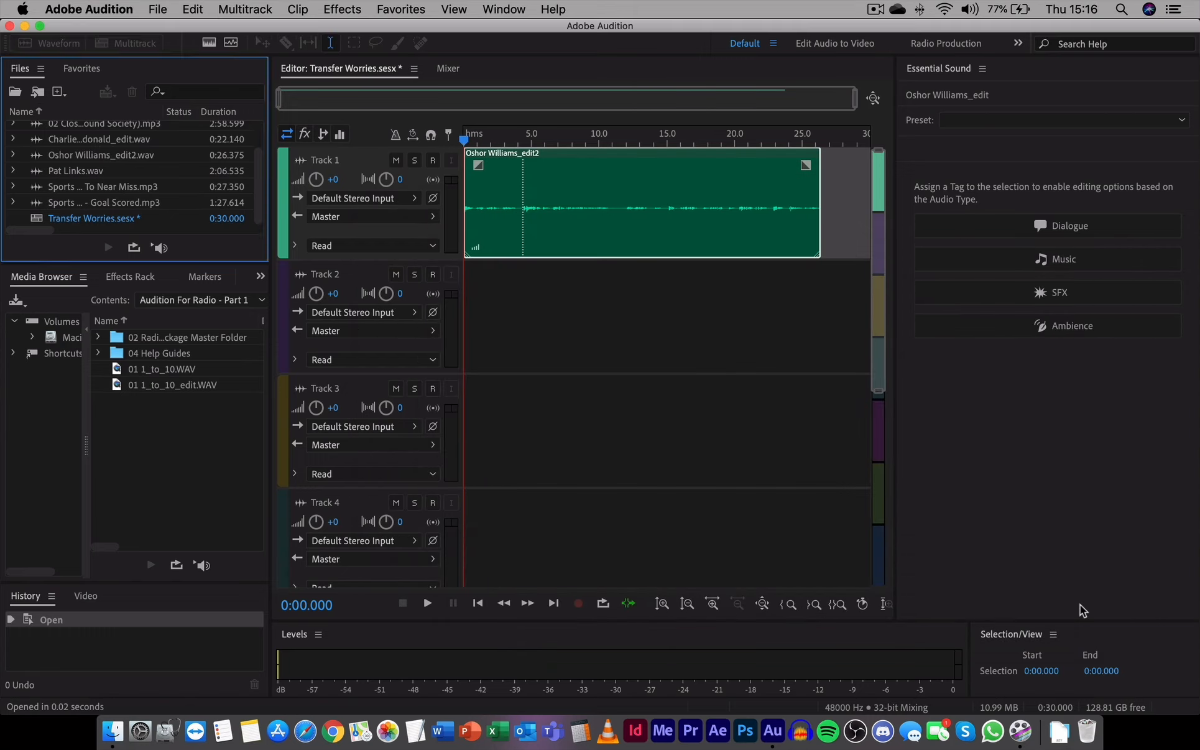